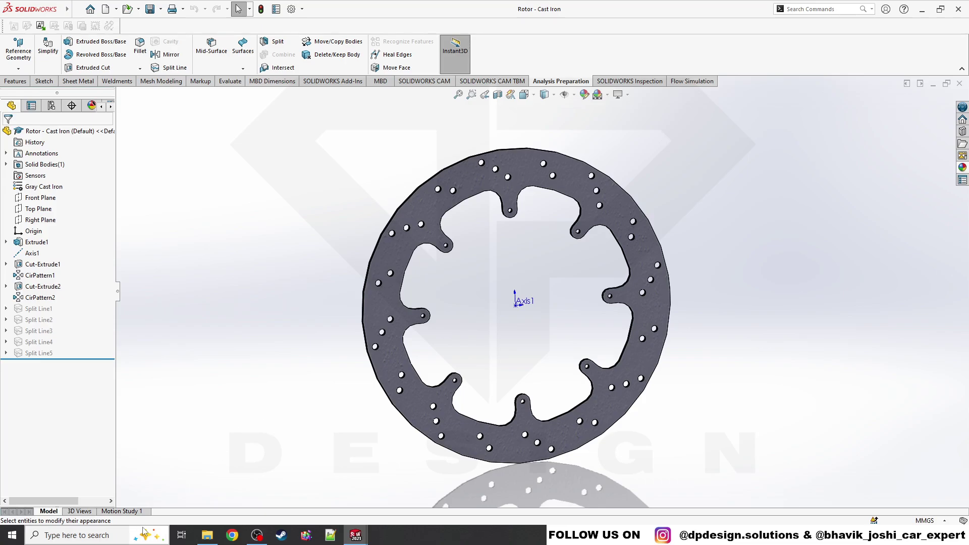
# Step: Examine the rotor part, its motion study timeline and the dimensions of its base extrusion
pyautogui.click(130, 511)
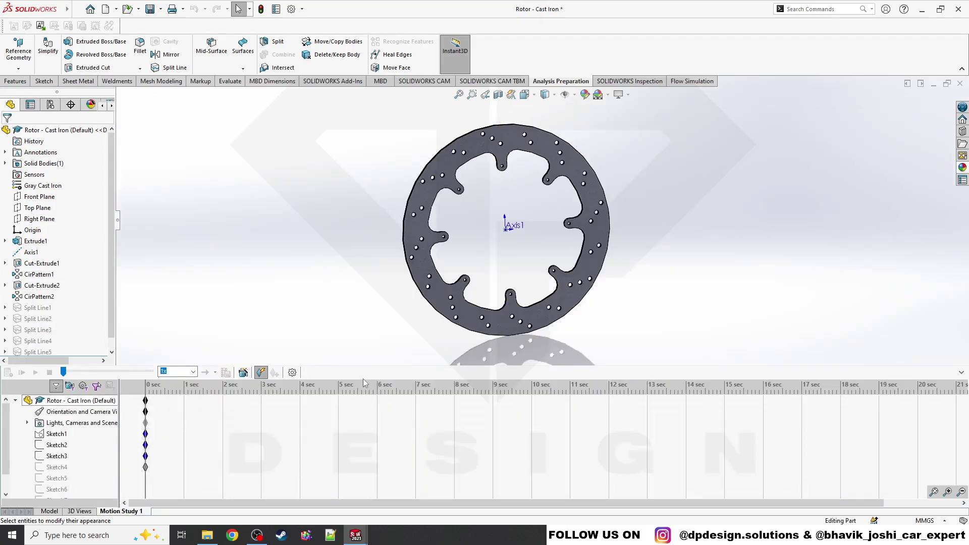
pyautogui.scroll(-2, 448, 288)
pyautogui.scroll(2, 447, 296)
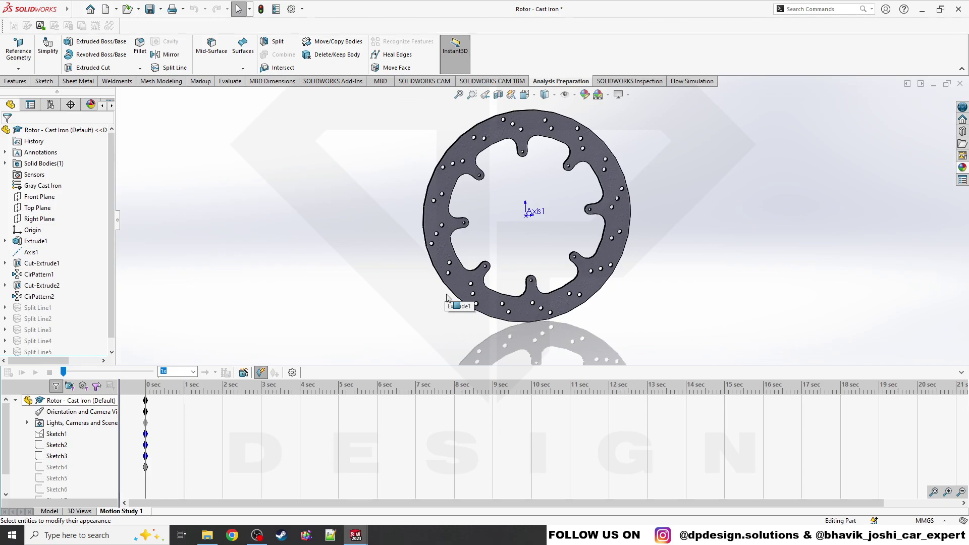
pyautogui.click(51, 512)
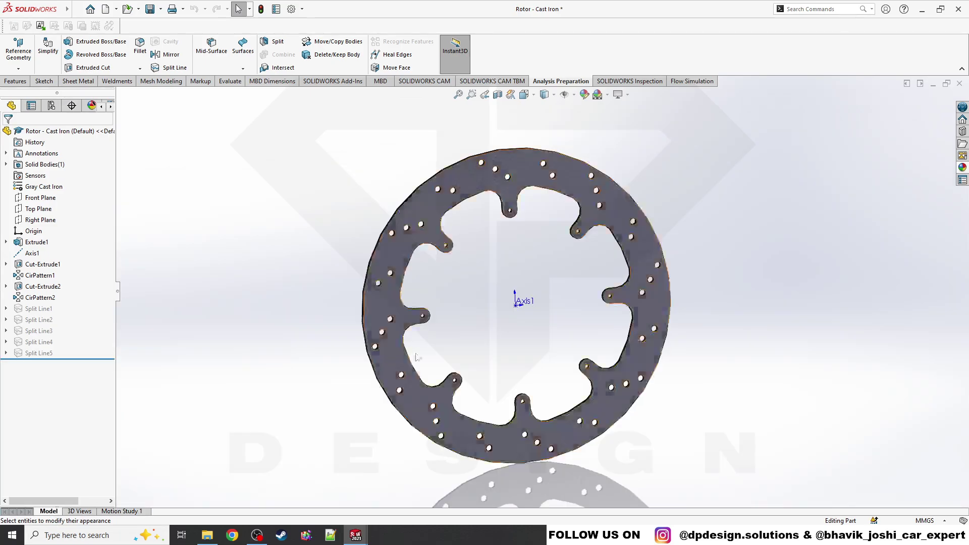
pyautogui.click(563, 168)
pyautogui.moveTo(556, 283); pyautogui.dragTo(551, 323, button='middle')
pyautogui.hotkey('ctrl', '1')
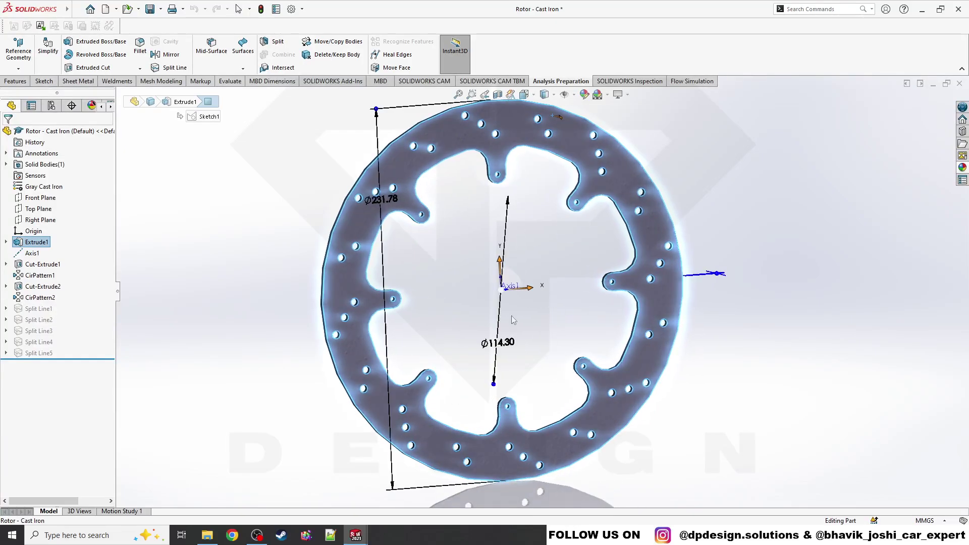
pyautogui.click(43, 264)
pyautogui.click(280, 343)
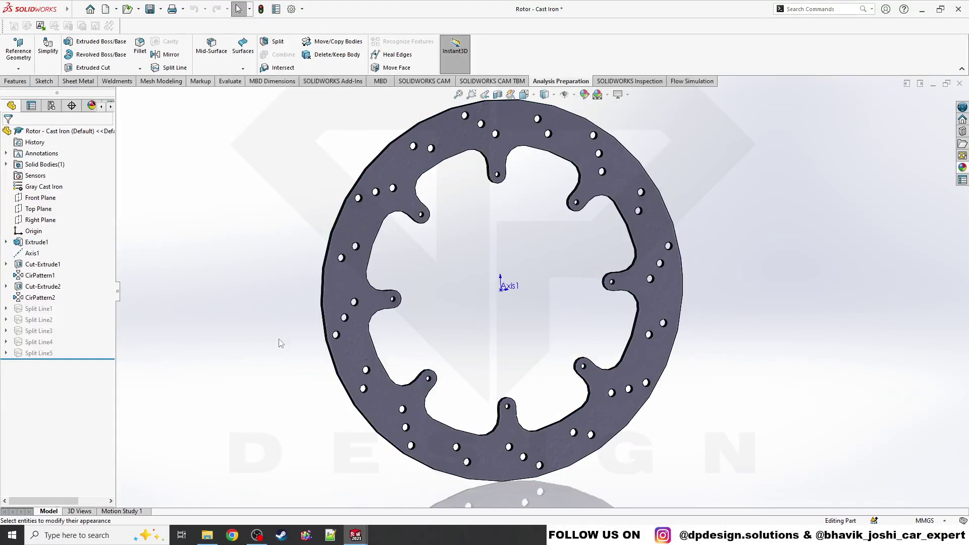
pyautogui.moveTo(477, 350); pyautogui.dragTo(499, 318, button='middle')
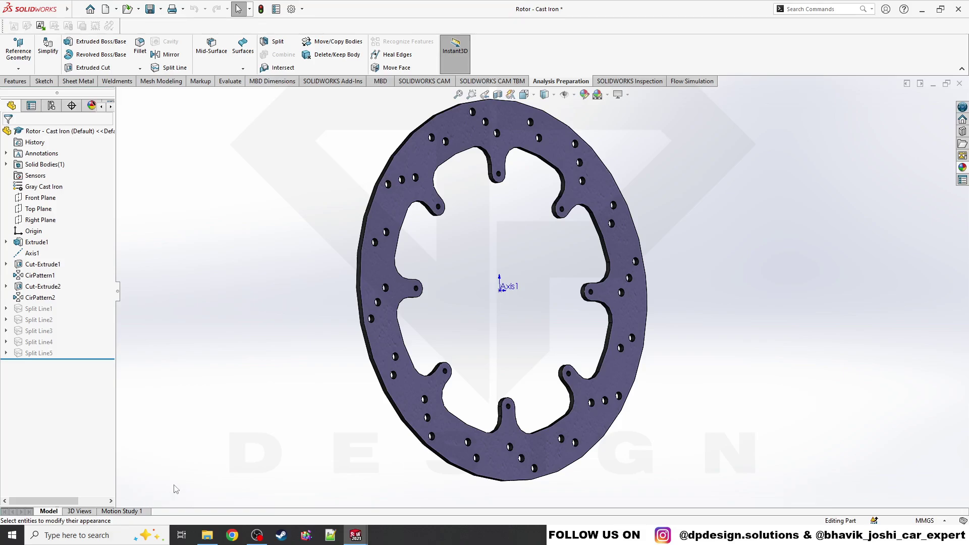
# Step: Create a new design study for the rotor
pyautogui.click(123, 511)
pyautogui.rightClick(124, 511)
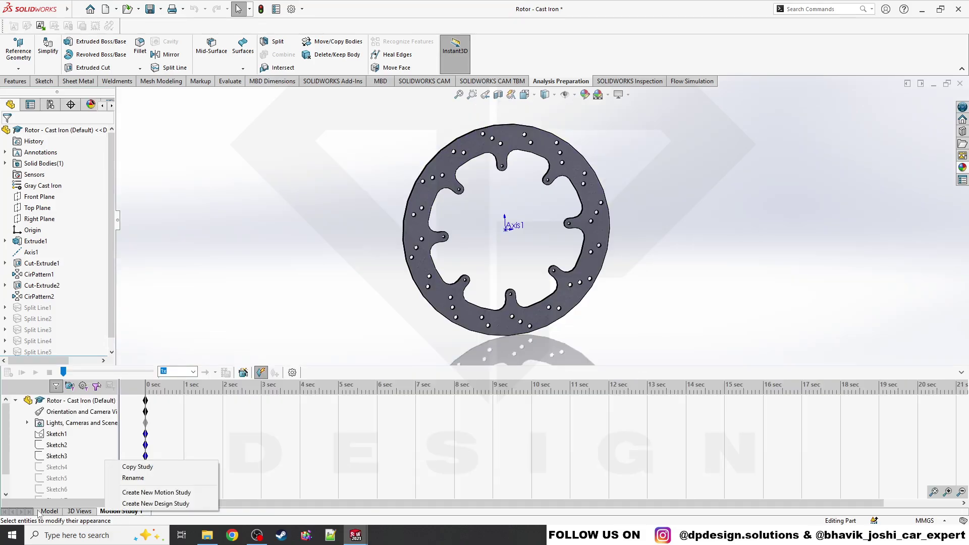
pyautogui.click(76, 512)
pyautogui.click(109, 512)
pyautogui.rightClick(109, 512)
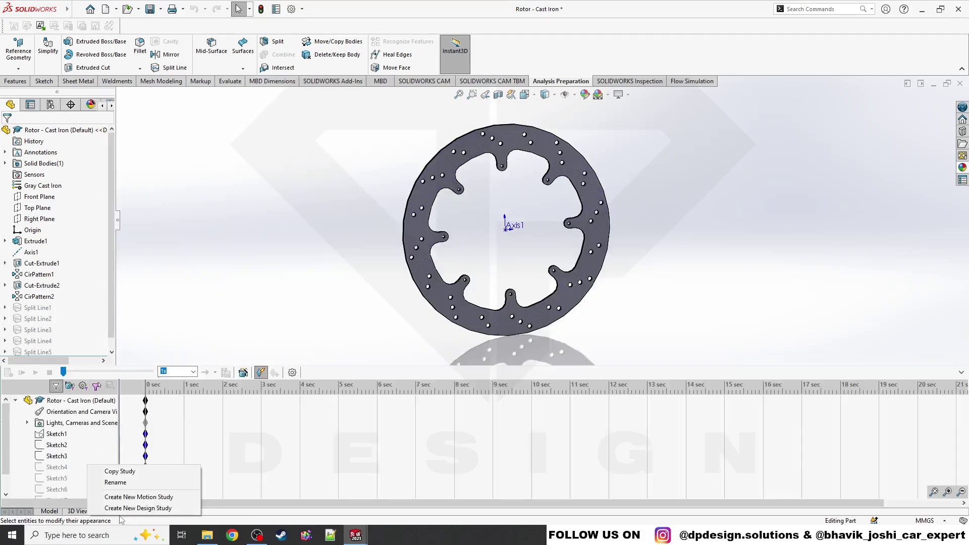
pyautogui.click(154, 508)
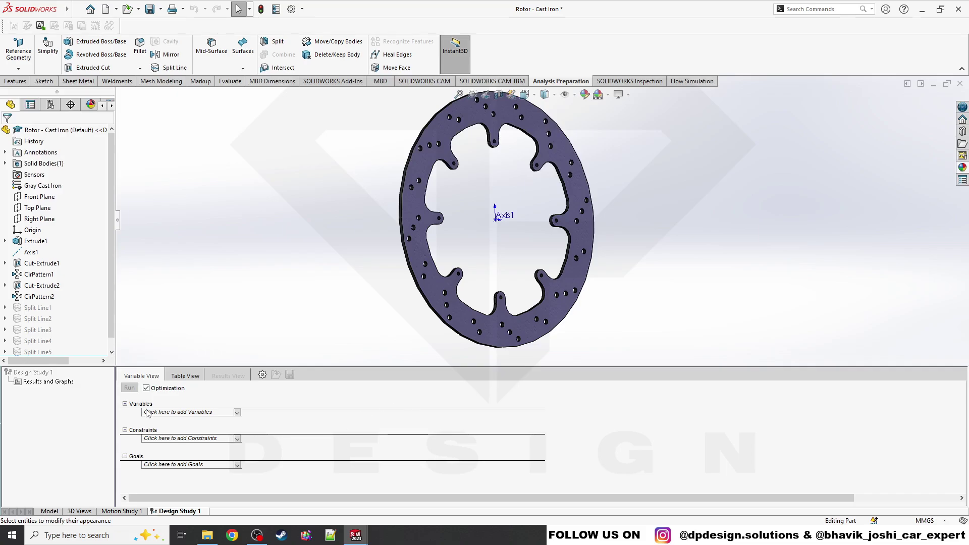
# Step: Examine the design study's options for adding variables, constraints and goals, including the sensor types available for a goal
pyautogui.click(174, 413)
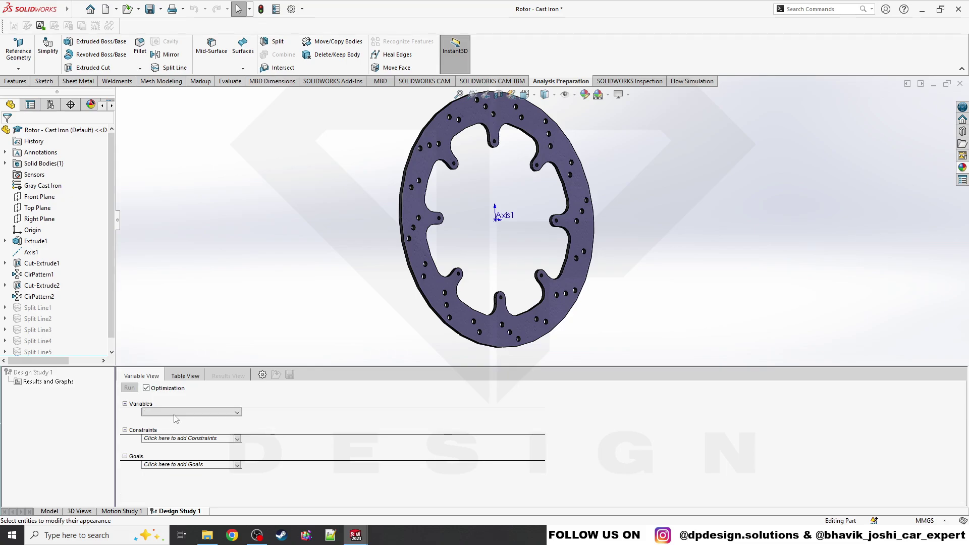
pyautogui.click(189, 411)
pyautogui.click(222, 438)
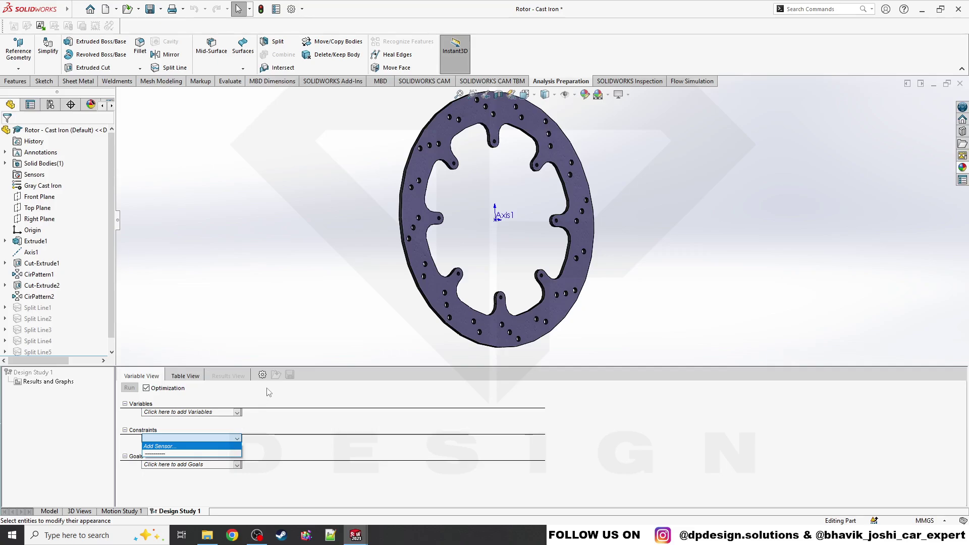
pyautogui.click(271, 426)
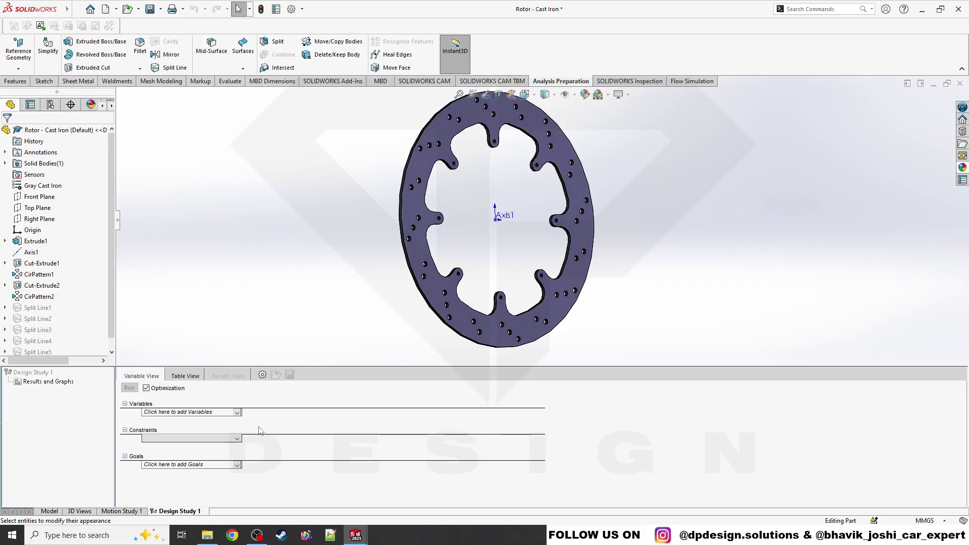
pyautogui.click(238, 466)
pyautogui.click(228, 474)
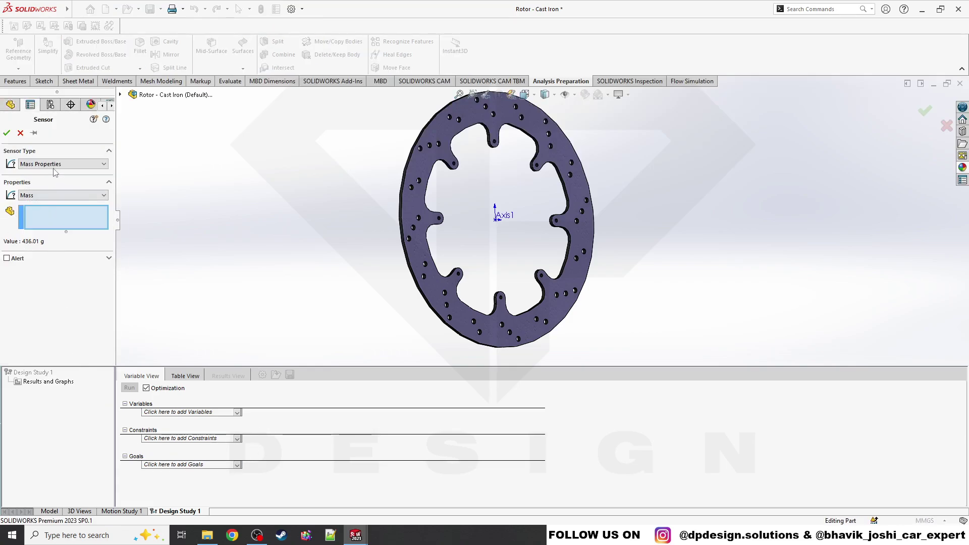
pyautogui.click(56, 164)
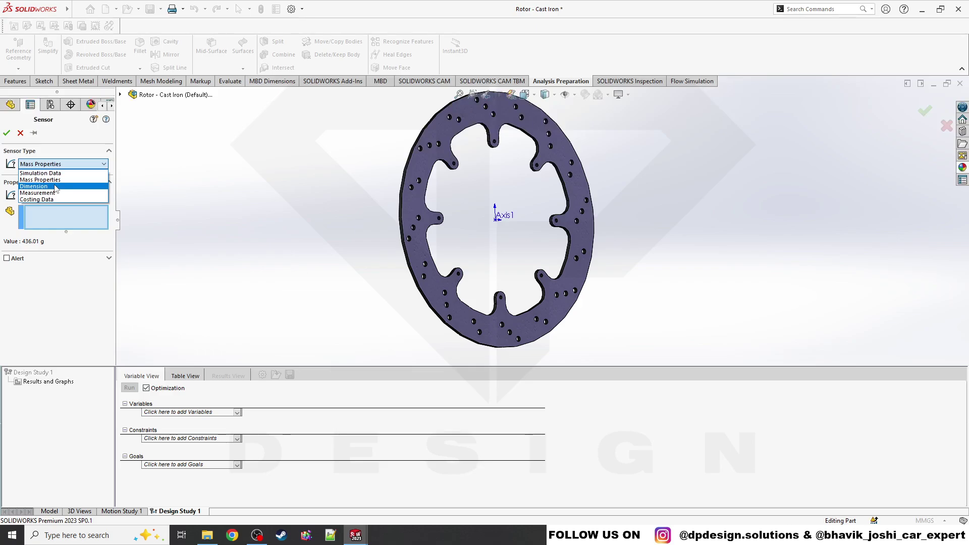
pyautogui.click(162, 477)
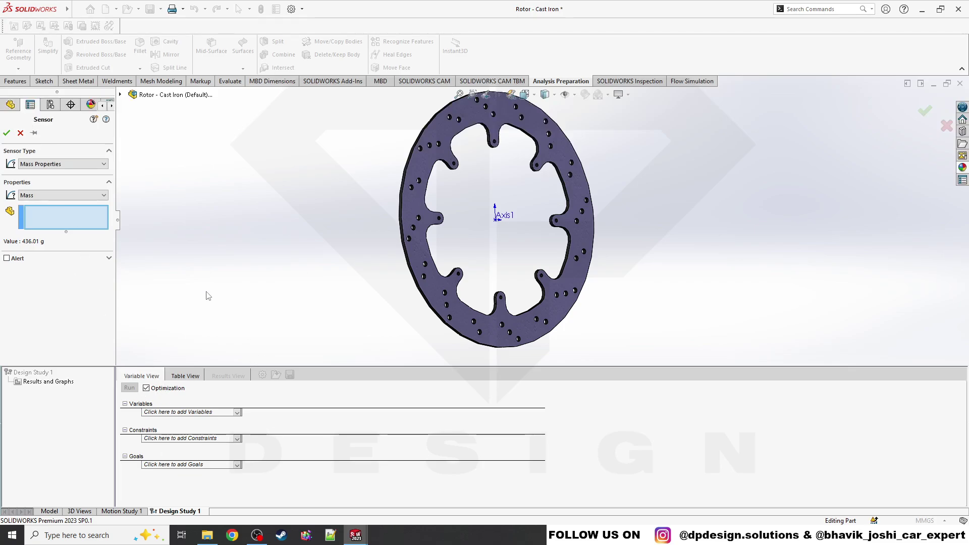
pyautogui.click(20, 133)
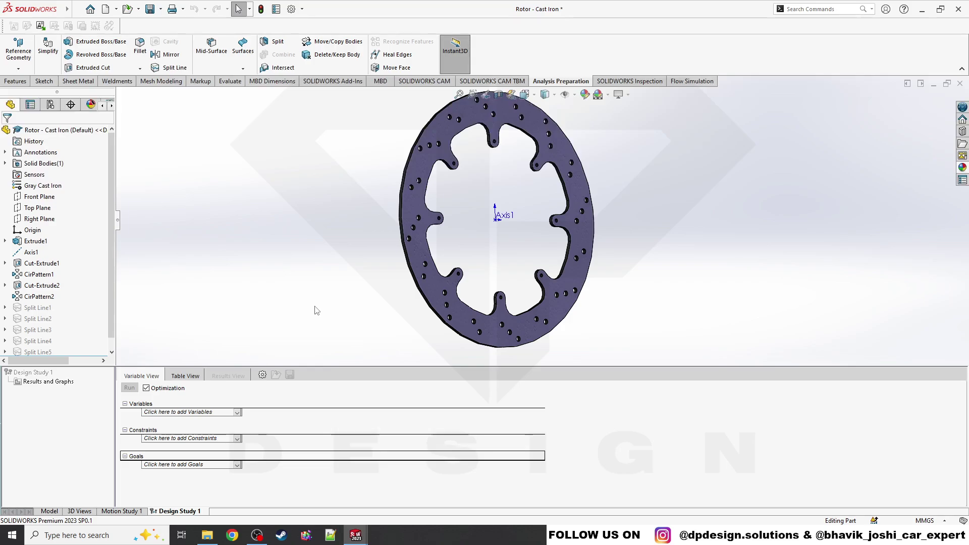
# Step: Add a design study variable parameter named Thickness, keeping its category as Model Dimension
pyautogui.click(200, 412)
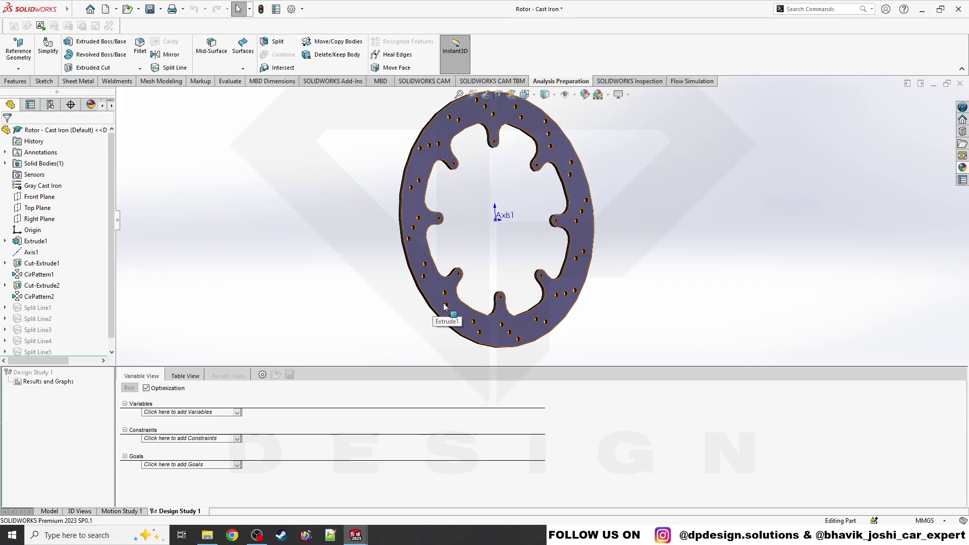
pyautogui.click(480, 317)
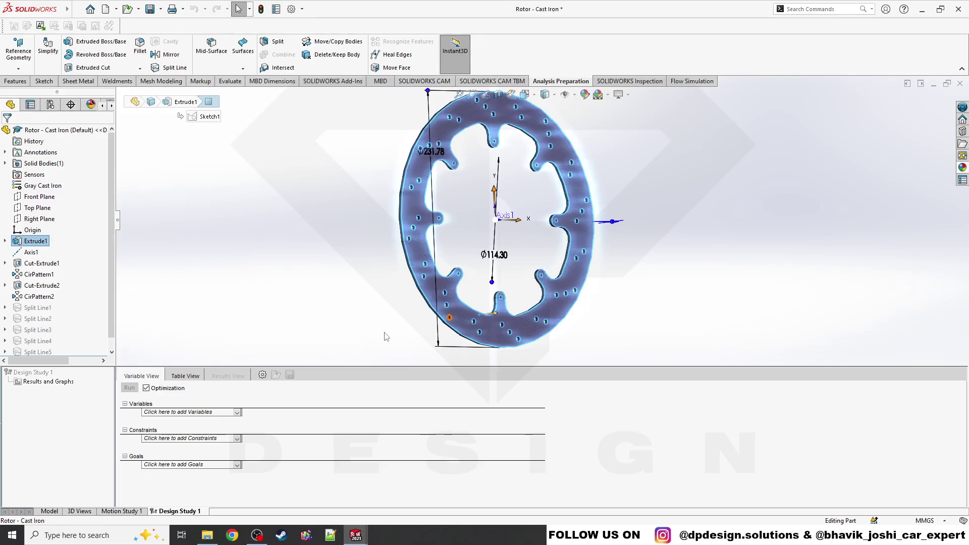
pyautogui.click(198, 415)
pyautogui.click(199, 415)
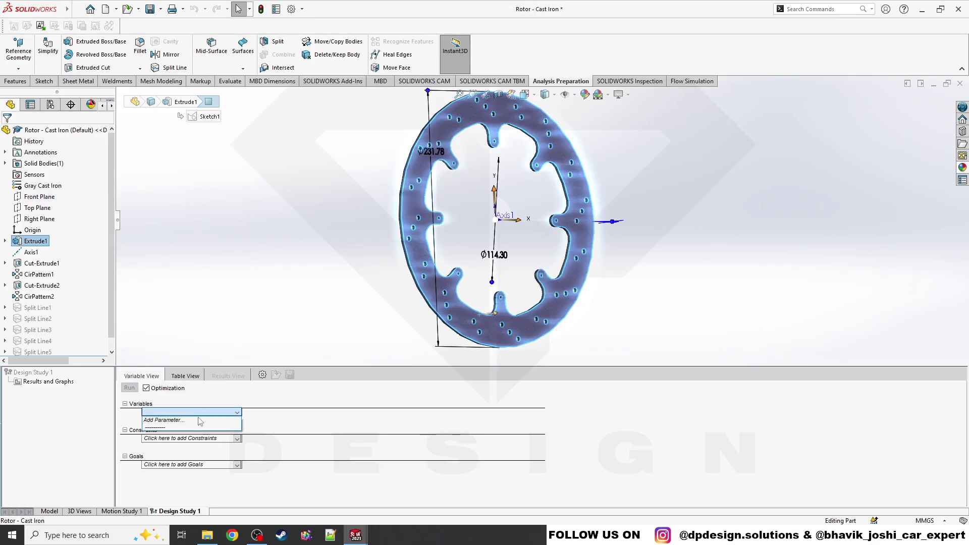
pyautogui.click(200, 422)
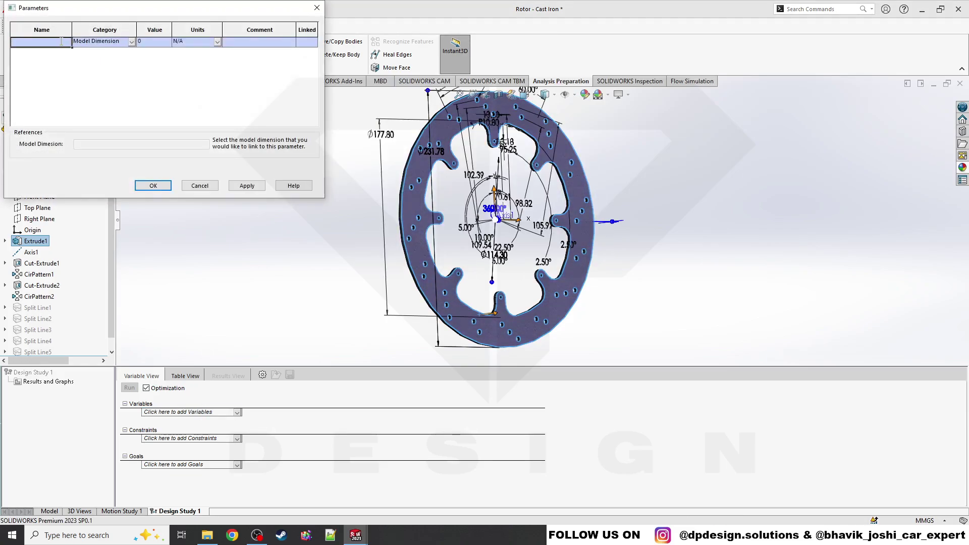
pyautogui.write('ness')
pyautogui.click(131, 42)
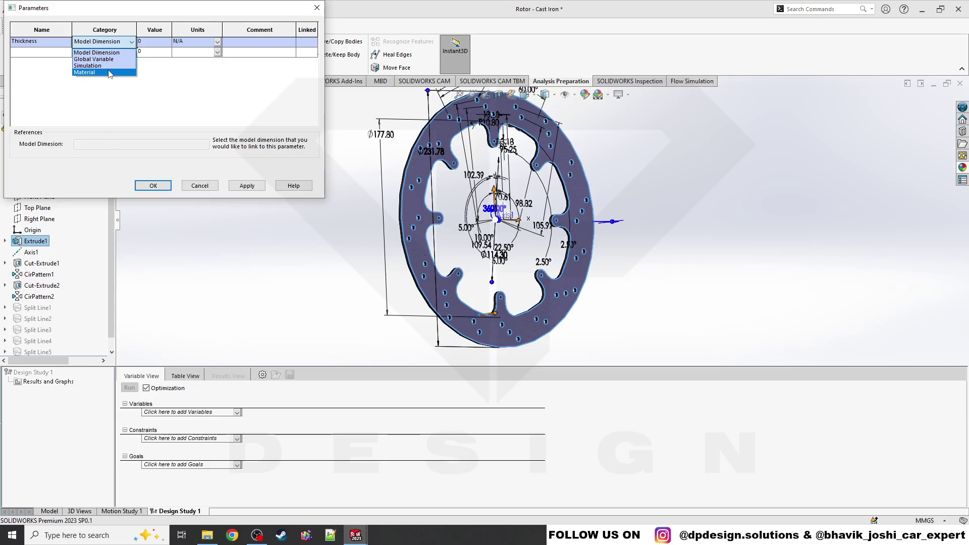
pyautogui.click(172, 106)
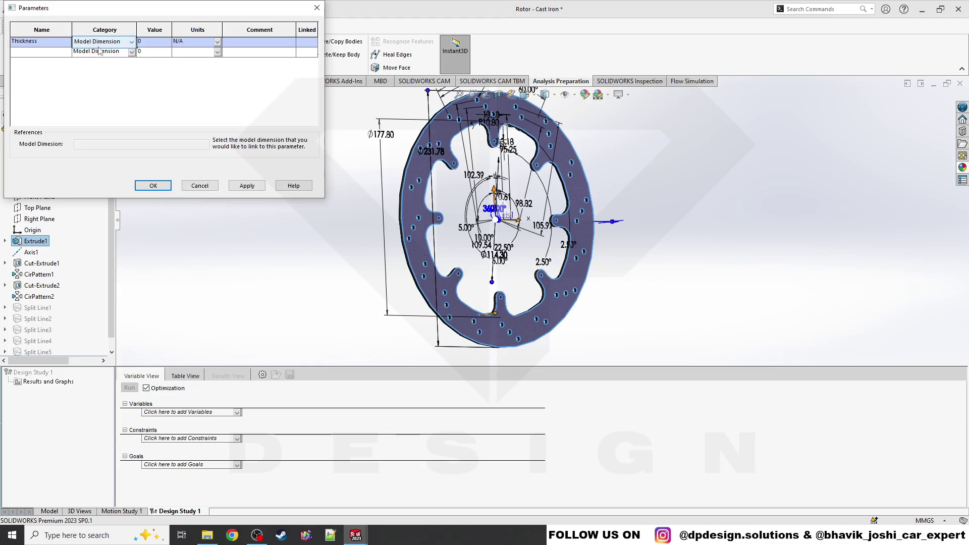
# Step: Link the Thickness parameter to the depth dimension of the rotor's base extrusion
pyautogui.scroll(-5, 637, 223)
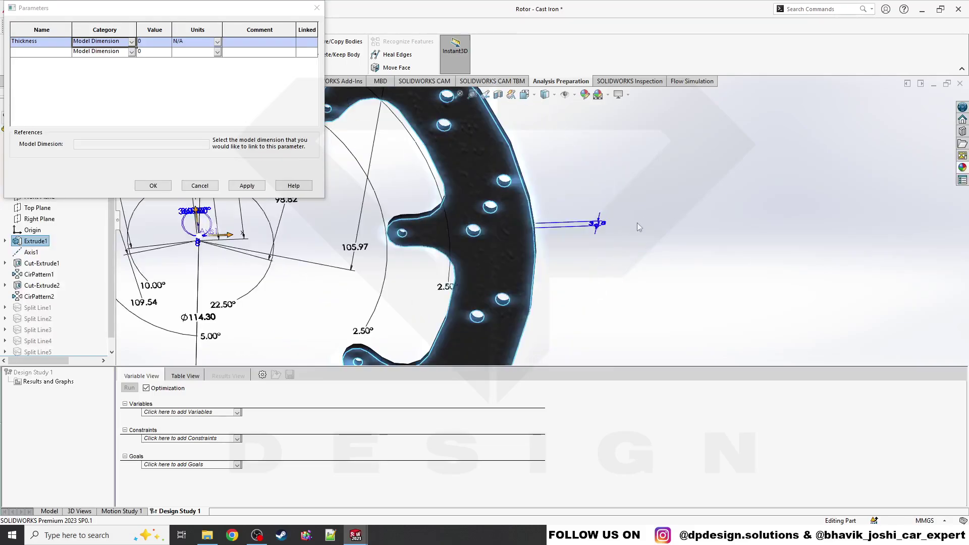
pyautogui.scroll(-4, 584, 224)
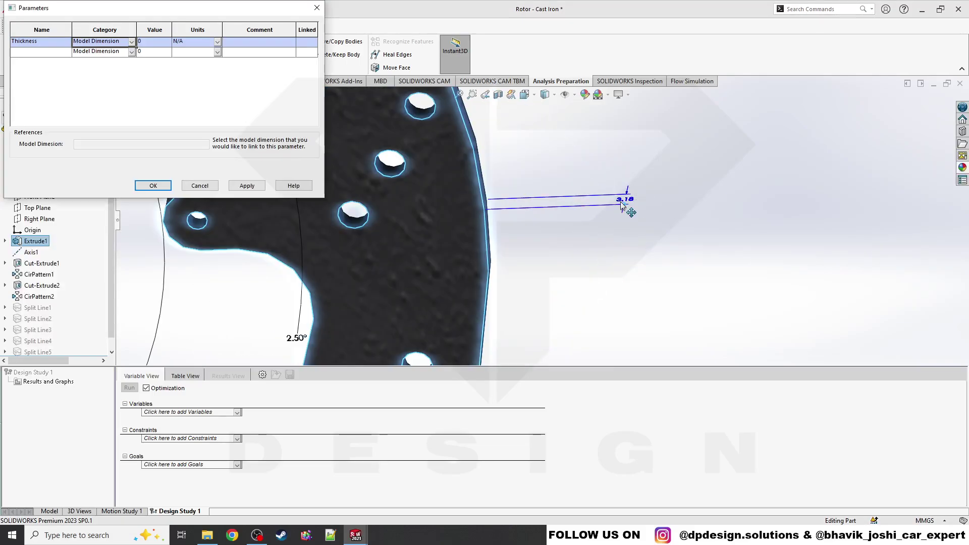
pyautogui.click(236, 187)
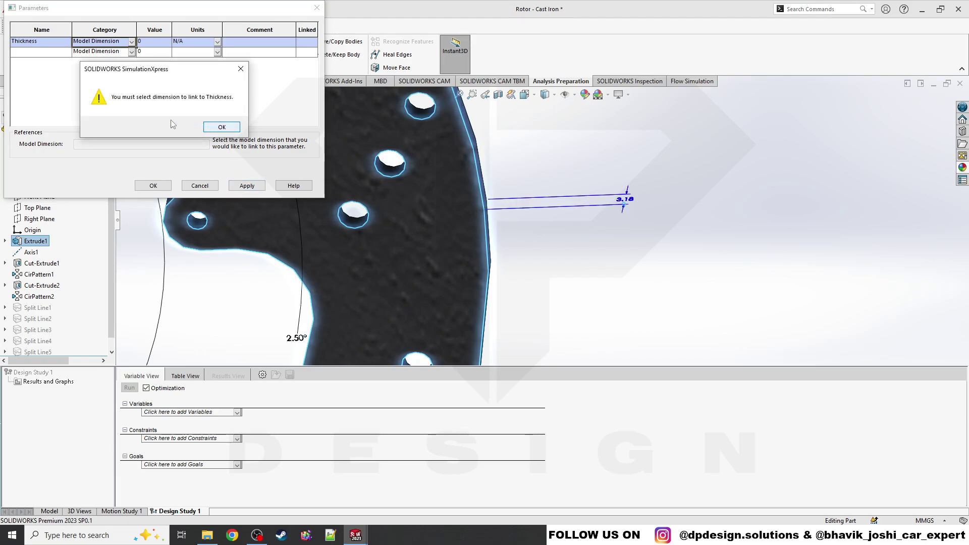
pyautogui.click(222, 127)
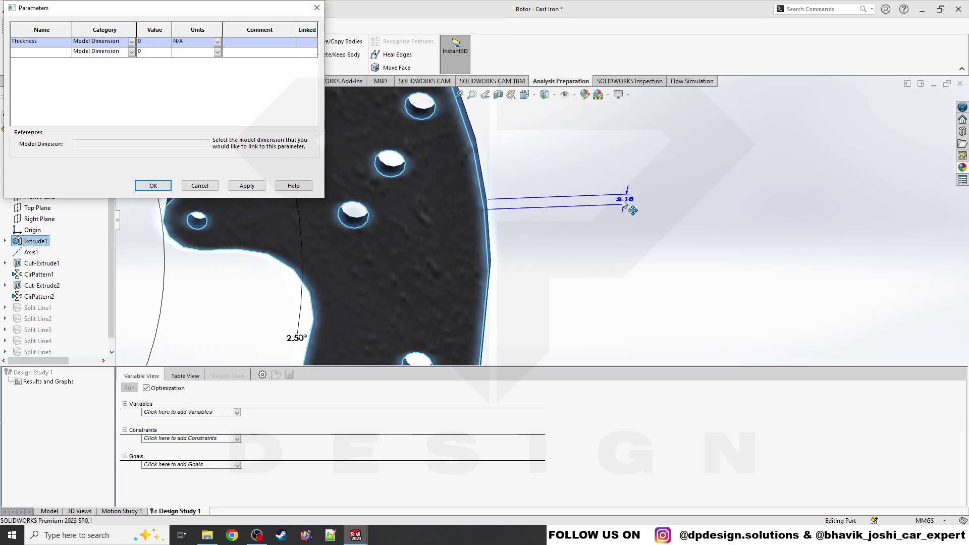
pyautogui.click(622, 197)
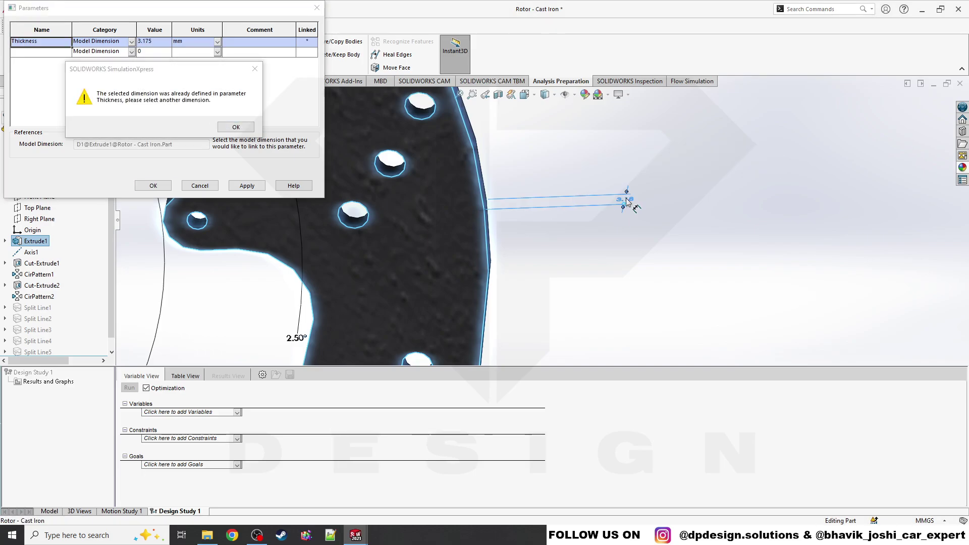
pyautogui.click(236, 127)
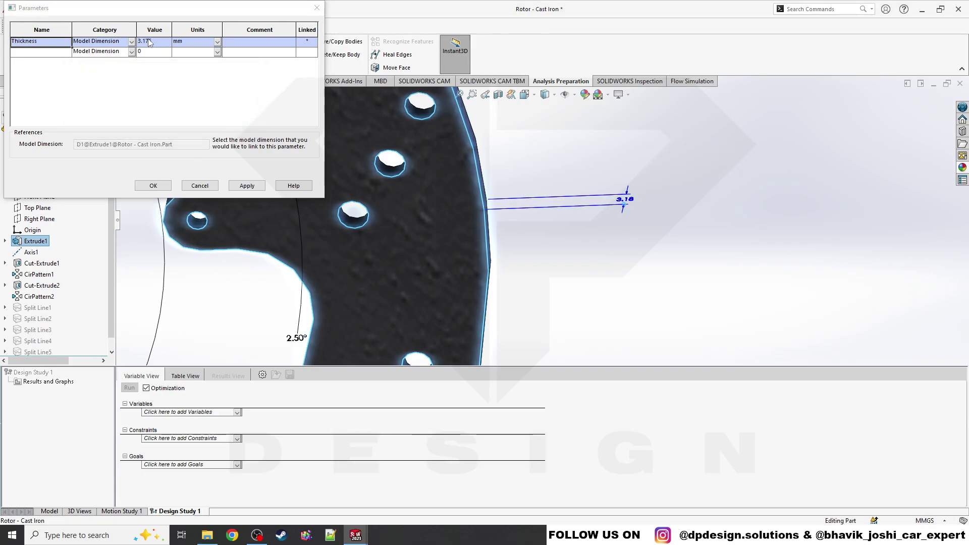
pyautogui.moveTo(580, 212); pyautogui.dragTo(547, 310, button='middle')
pyautogui.scroll(-3, 658, 199)
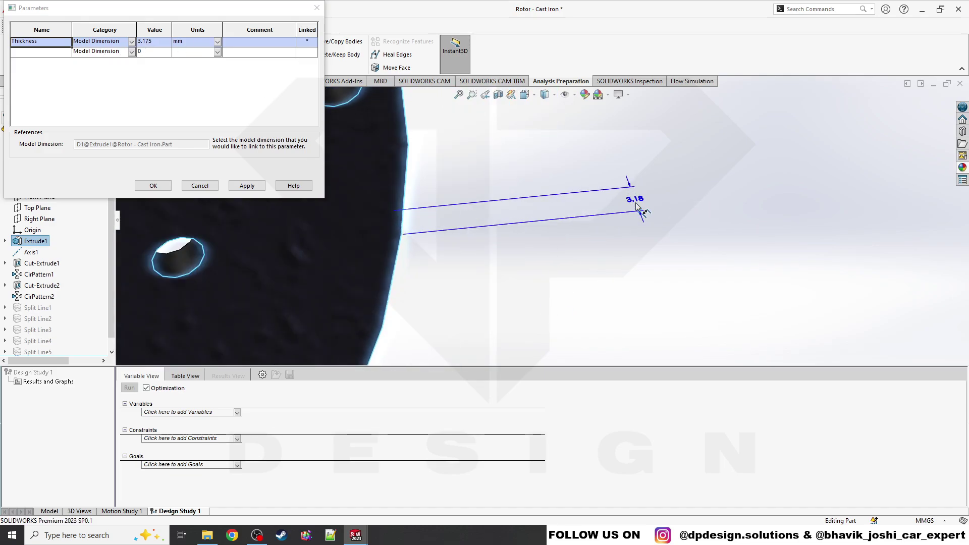
# Step: Examine the dimensions displayed on the rotor for a further one to use as a design study parameter
pyautogui.click(49, 53)
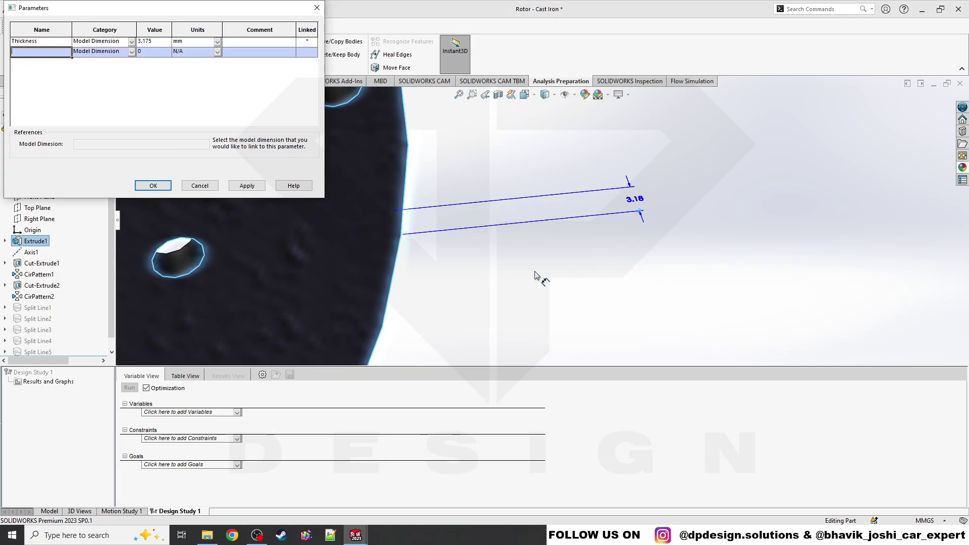
pyautogui.click(561, 286)
pyautogui.scroll(5, 561, 286)
pyautogui.moveTo(418, 190); pyautogui.dragTo(567, 229, button='middle')
pyautogui.scroll(-8, 552, 180)
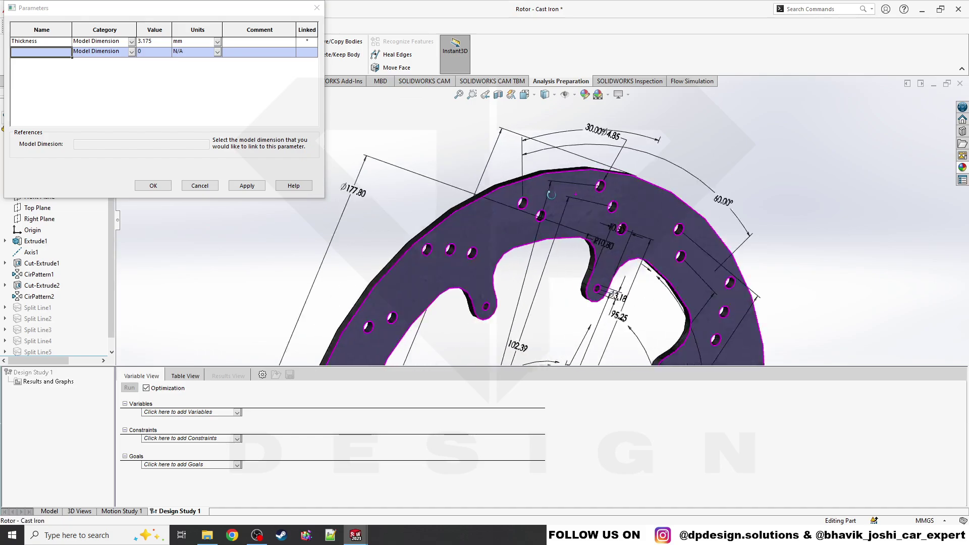
pyautogui.scroll(10, 552, 180)
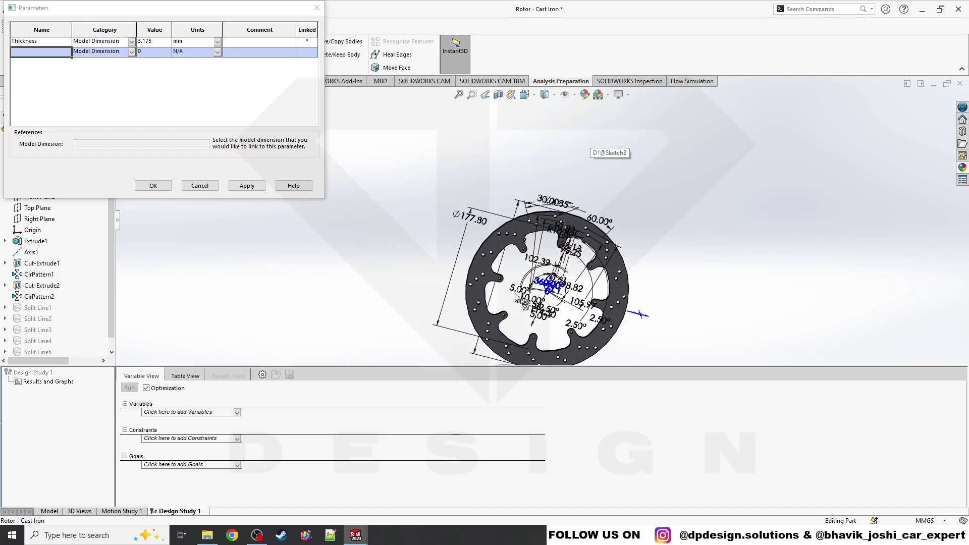
pyautogui.scroll(-3, 515, 297)
pyautogui.scroll(5, 633, 310)
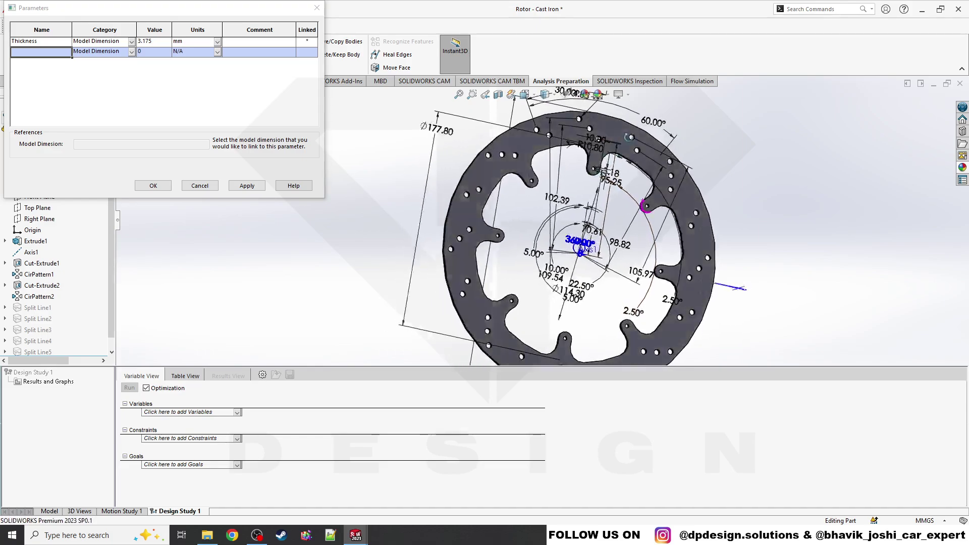
pyautogui.scroll(-3, 632, 311)
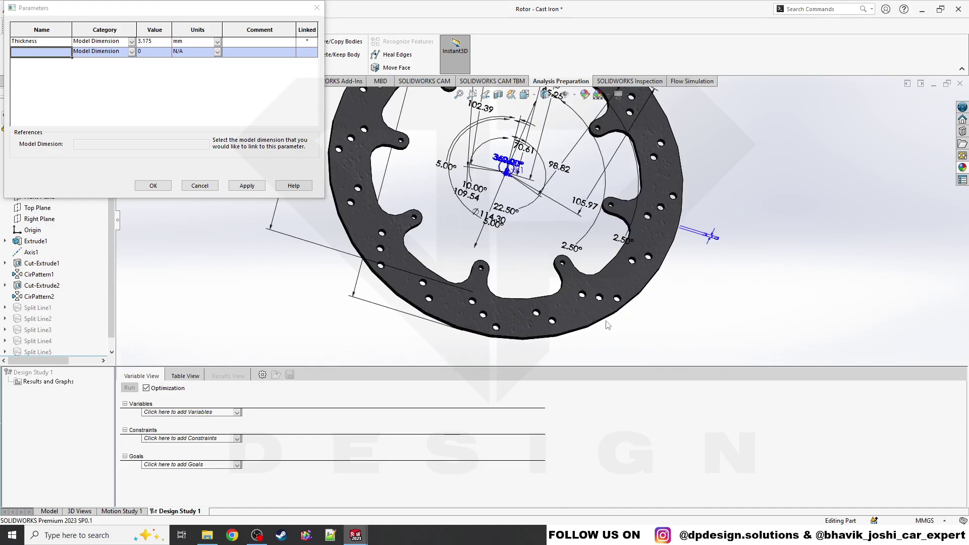
pyautogui.scroll(2, 609, 326)
pyautogui.moveTo(609, 326); pyautogui.dragTo(613, 336, button='middle')
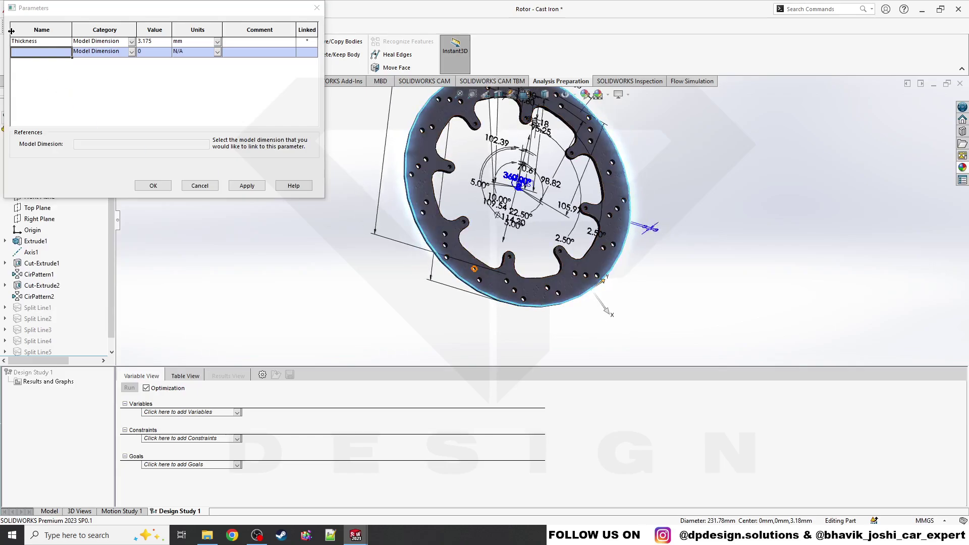
# Step: Accept the parameter list to add Thickness as a design study variable and view its range type options
pyautogui.click(46, 43)
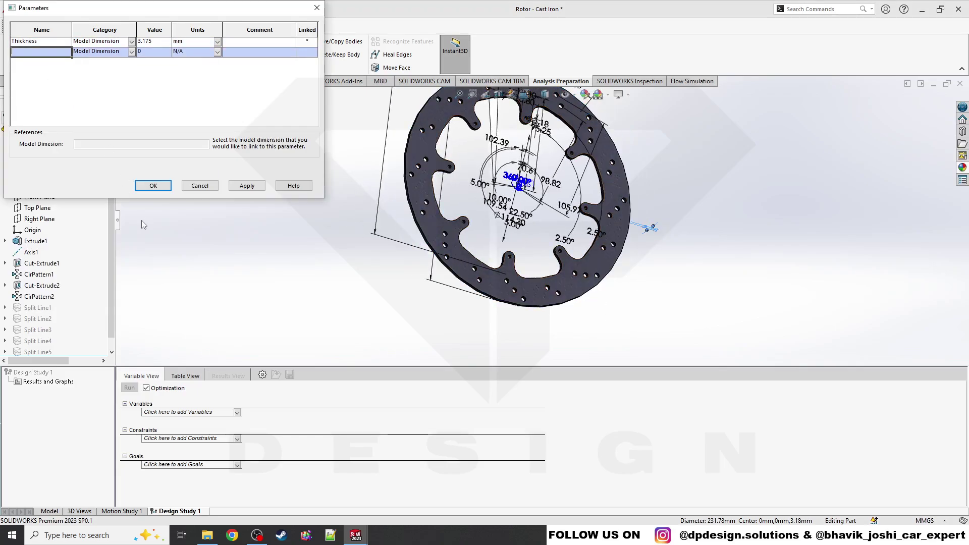
pyautogui.click(153, 186)
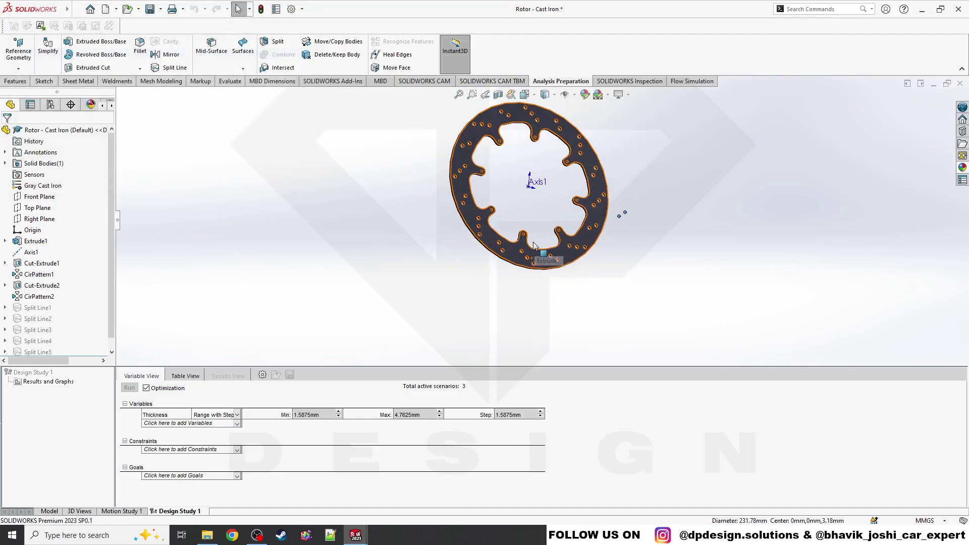
pyautogui.click(222, 415)
pyautogui.click(211, 424)
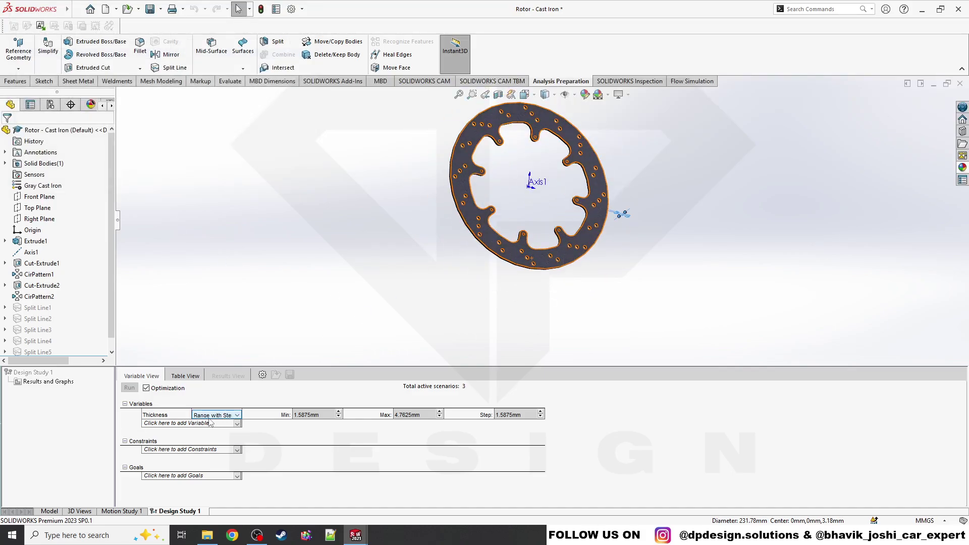
pyautogui.click(195, 424)
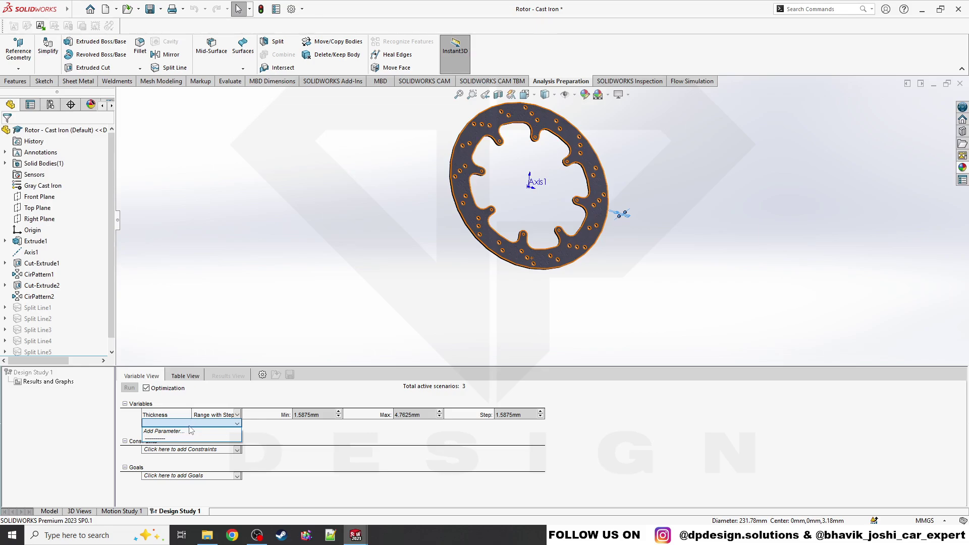
pyautogui.click(163, 431)
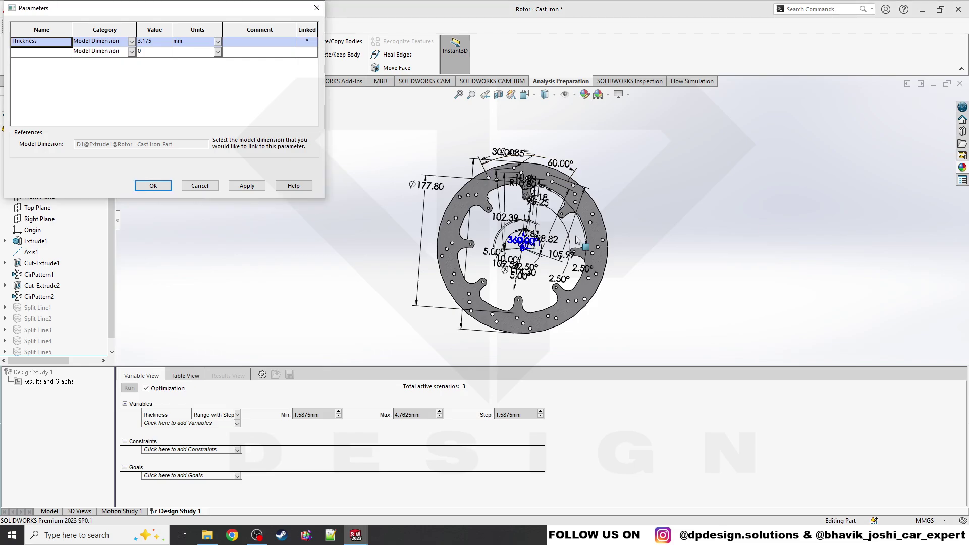
pyautogui.press('Return')
# Step: Display the base extrusion's dimensions and move the outer diameter dimension well clear of the rotor
pyautogui.click(506, 186)
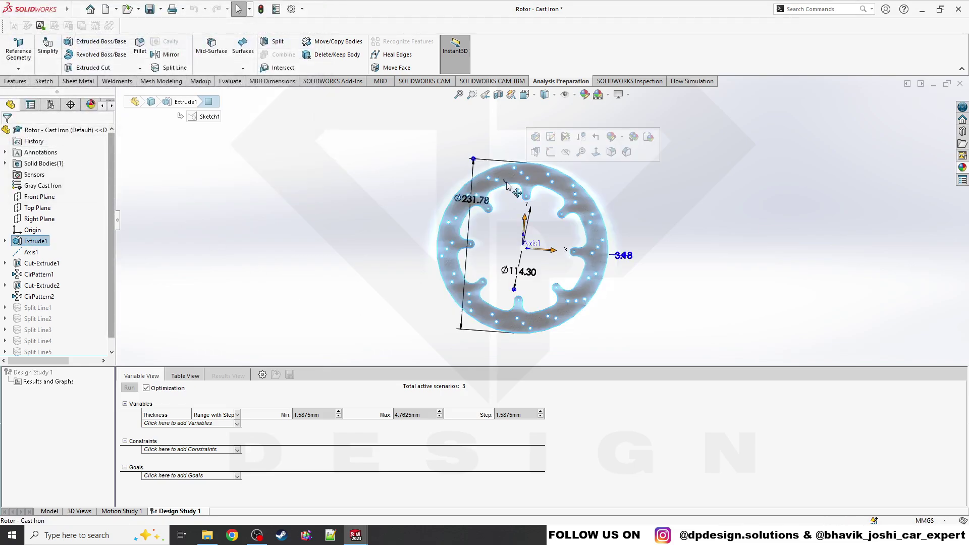
pyautogui.moveTo(474, 201); pyautogui.dragTo(330, 207)
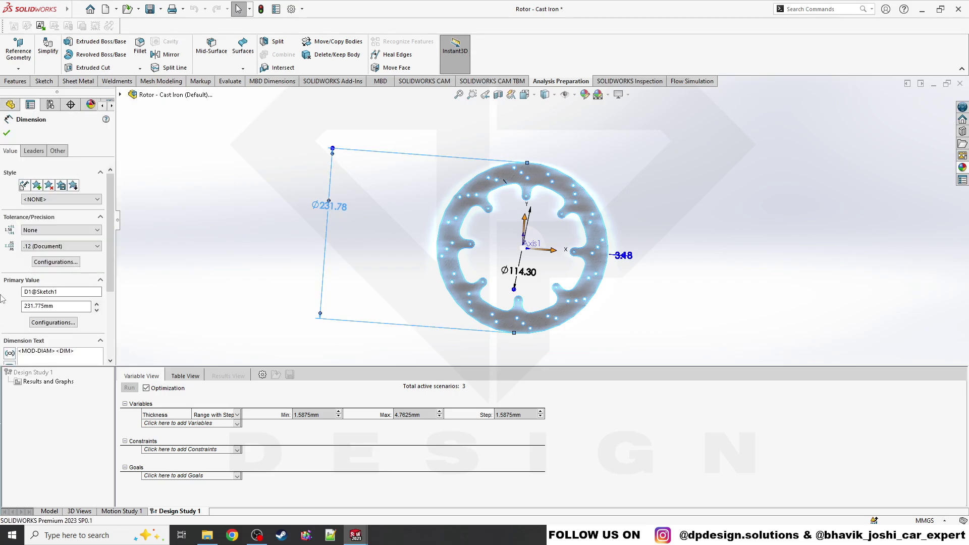
pyautogui.click(282, 195)
pyautogui.click(441, 205)
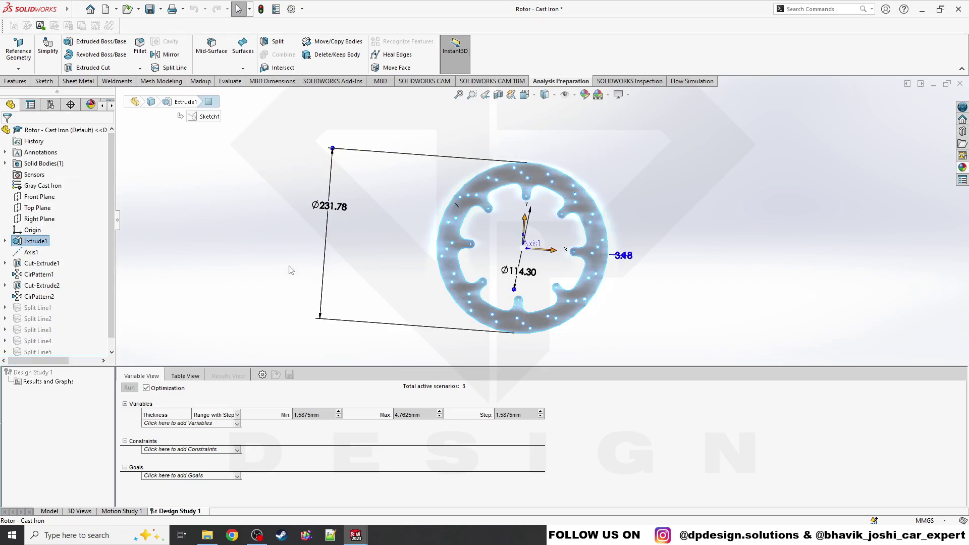
# Step: Open the base extrusion's Sketch1 to inspect its diameter dimensions, and exit the sketch
pyautogui.click(5, 241)
pyautogui.click(45, 252)
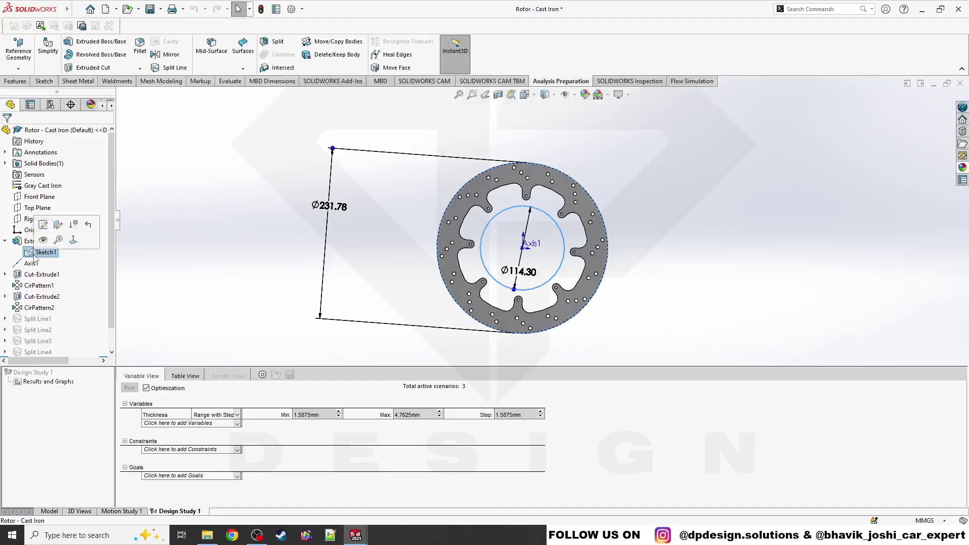
pyautogui.click(44, 225)
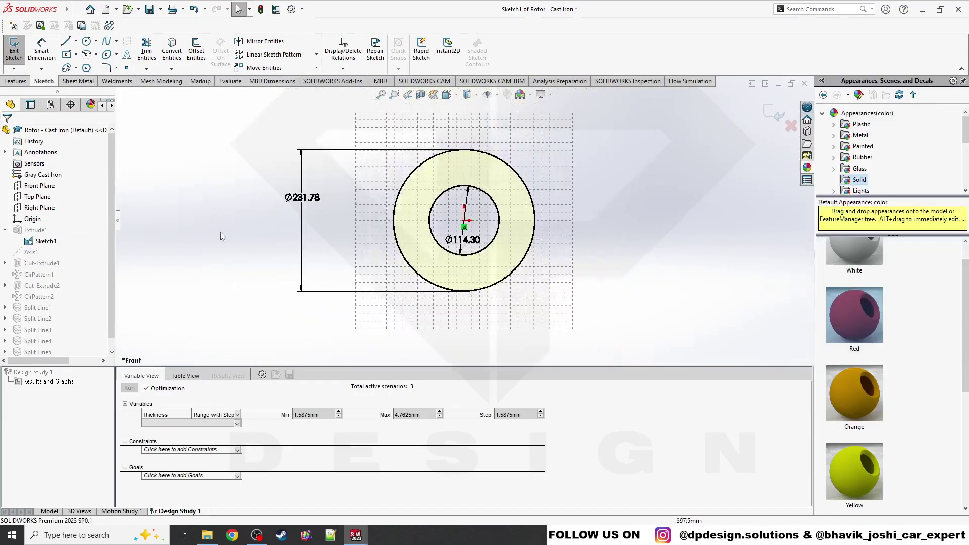
pyautogui.click(772, 115)
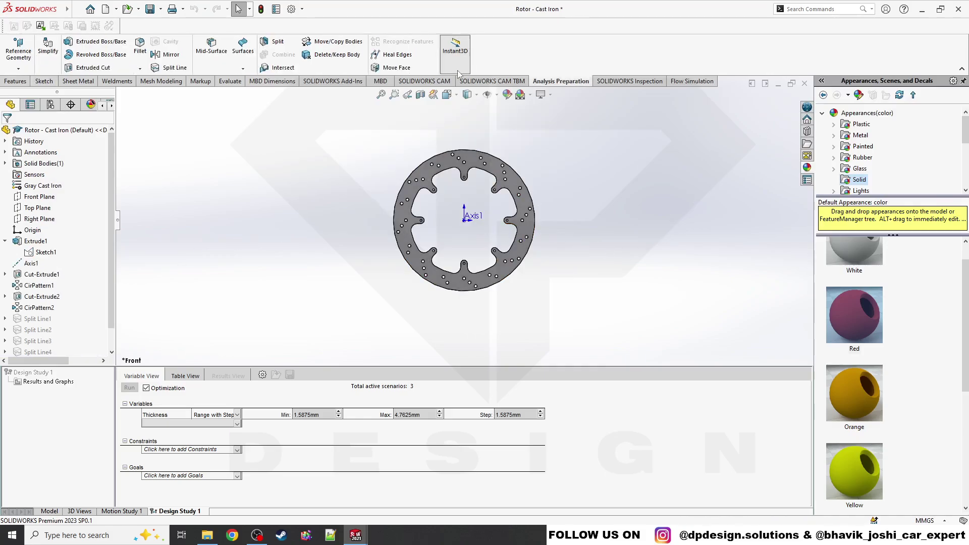
# Step: Add a second design study parameter named OD, keeping its category as Model Dimension
pyautogui.click(214, 423)
pyautogui.click(214, 432)
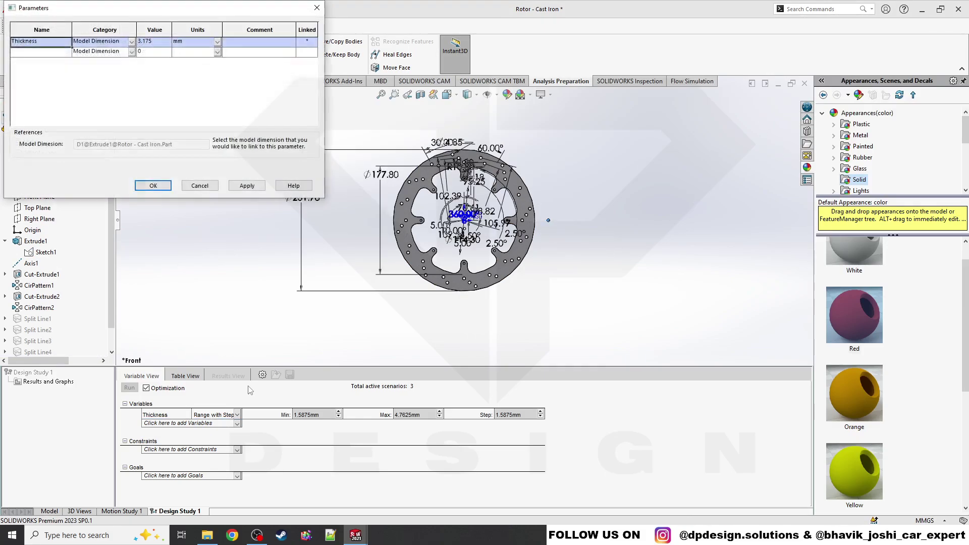
pyautogui.click(52, 51)
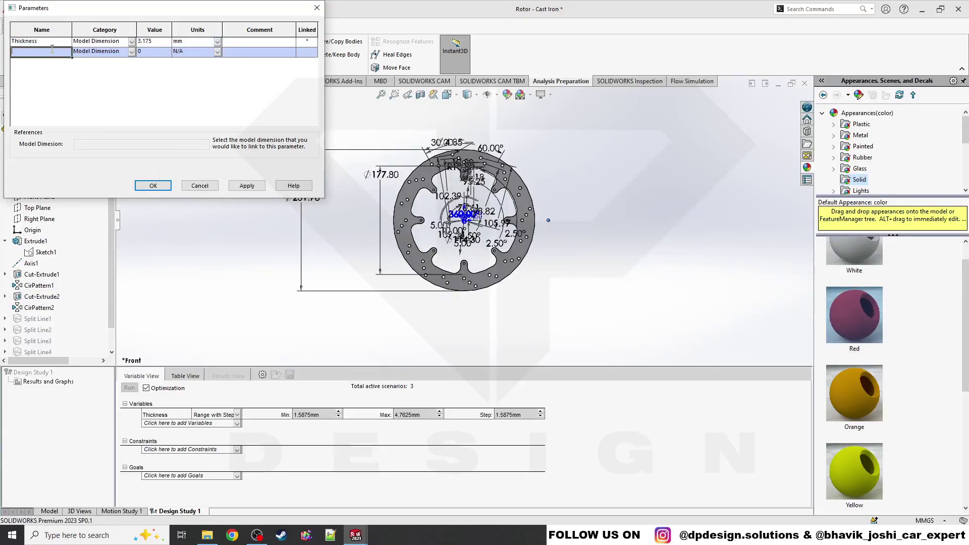
pyautogui.write('OD')
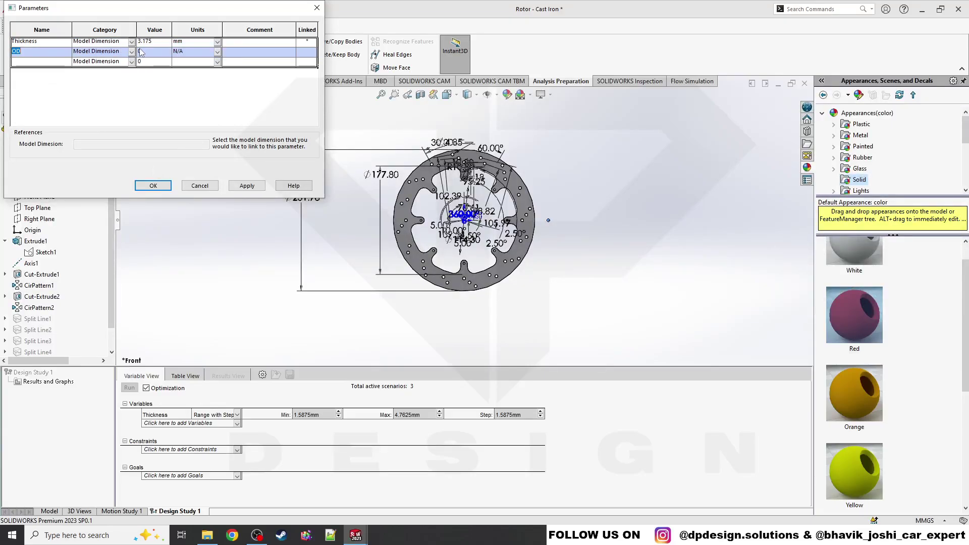
pyautogui.click(119, 52)
pyautogui.click(120, 54)
pyautogui.click(150, 58)
pyautogui.press('Return')
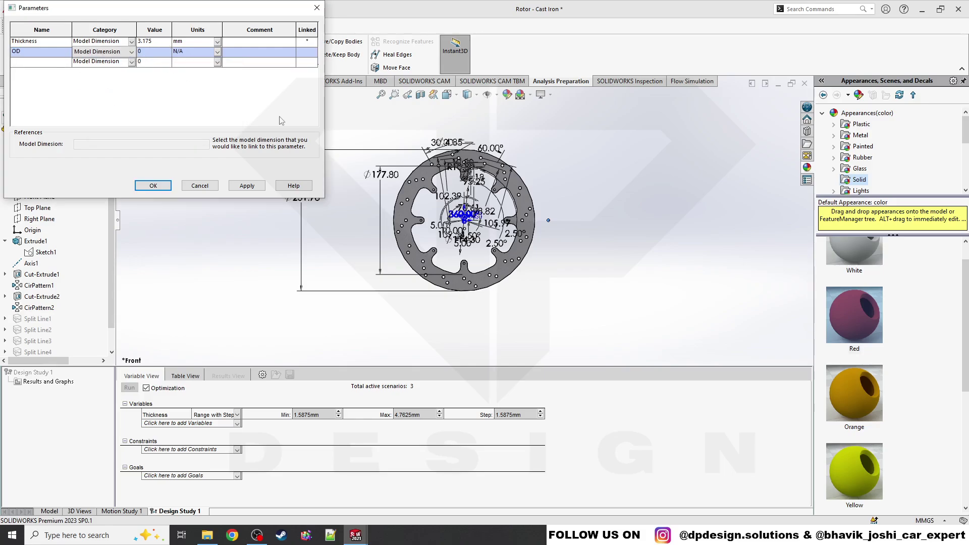
# Step: Link the OD parameter to the rotor's outer diameter dimension and accept it as a design study variable
pyautogui.click(302, 212)
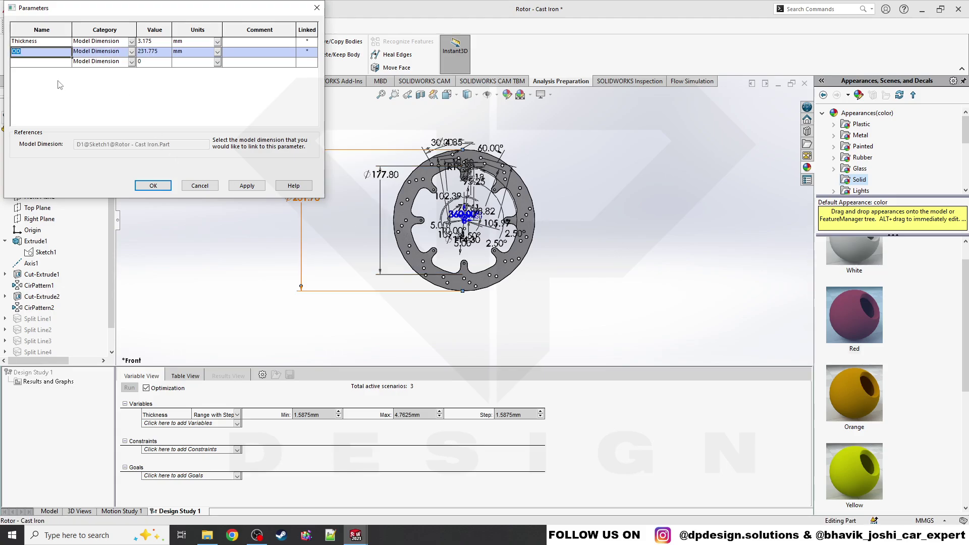
pyautogui.click(53, 63)
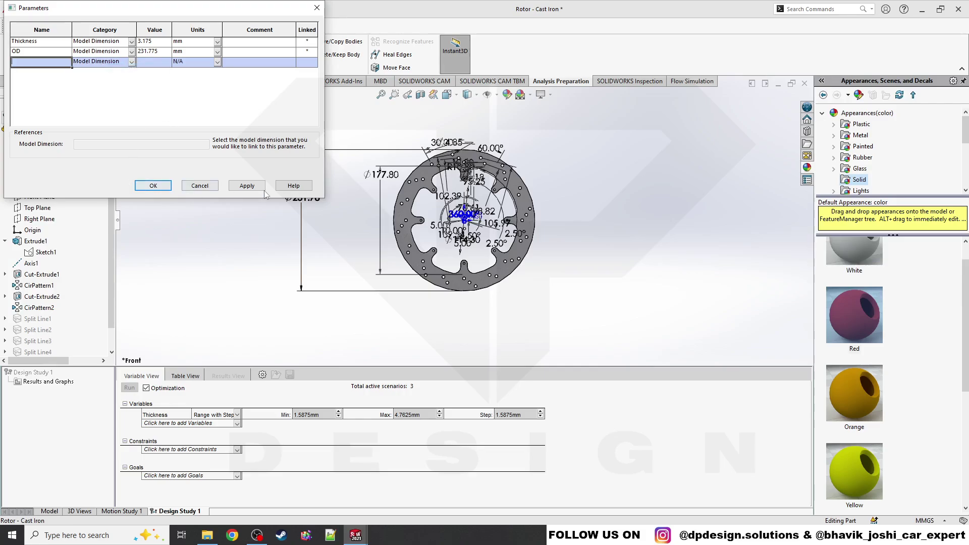
pyautogui.click(153, 185)
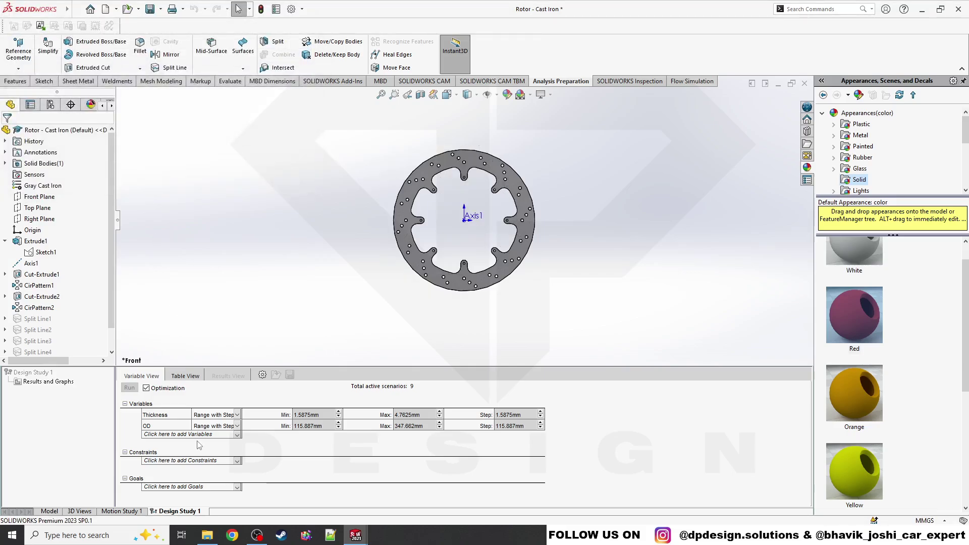
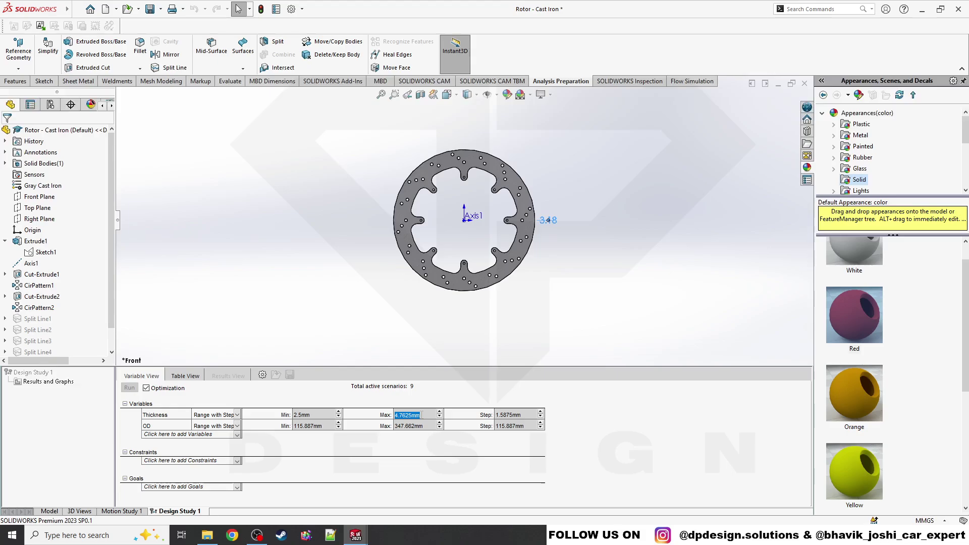
# Step: Set the Thickness variable's maximum to 3.8 mm and its step to 1.5 mm
pyautogui.write('3.8')
pyautogui.press('Return')
pyautogui.click(519, 416)
pyautogui.write('1.5mm')
pyautogui.doubleClick(514, 416)
pyautogui.write('1mm')
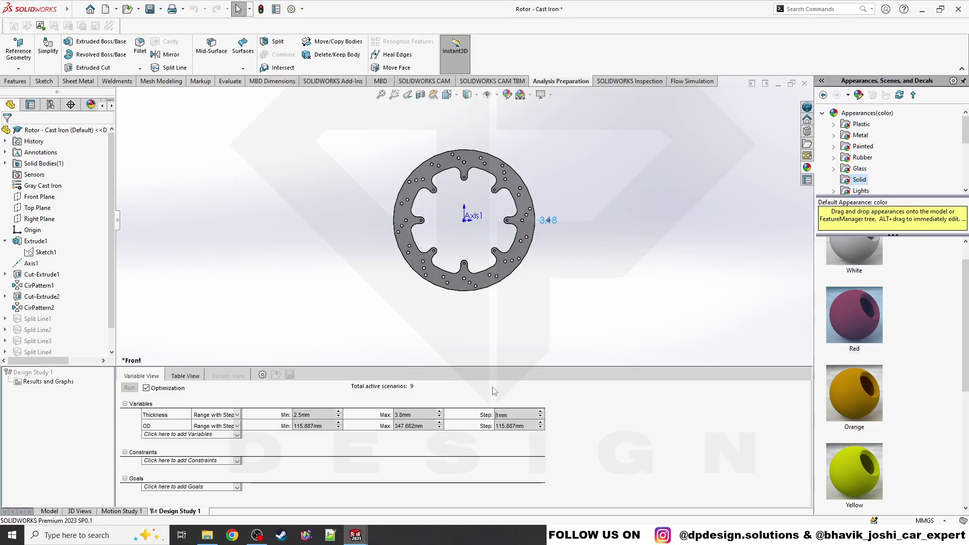
pyautogui.doubleClick(499, 415)
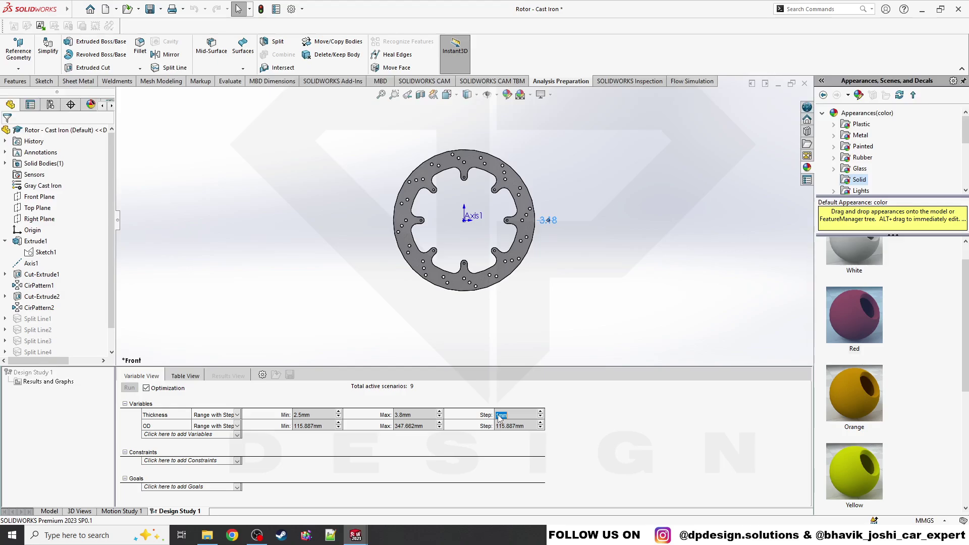
pyautogui.write('1.5')
pyautogui.press('Return')
# Step: Change the OD variable's type to Range
pyautogui.click(223, 428)
pyautogui.click(222, 434)
pyautogui.click(213, 429)
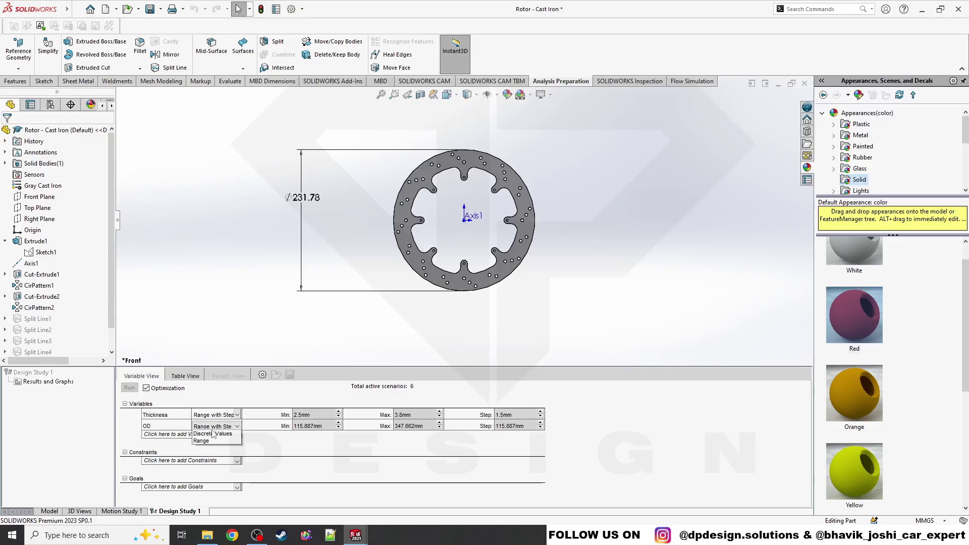
pyautogui.click(177, 433)
pyautogui.click(202, 428)
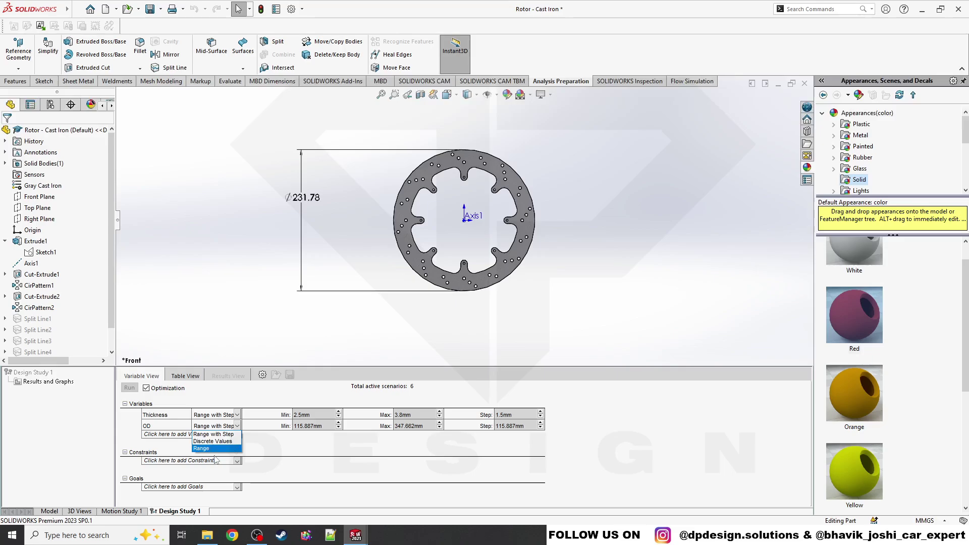
pyautogui.click(232, 436)
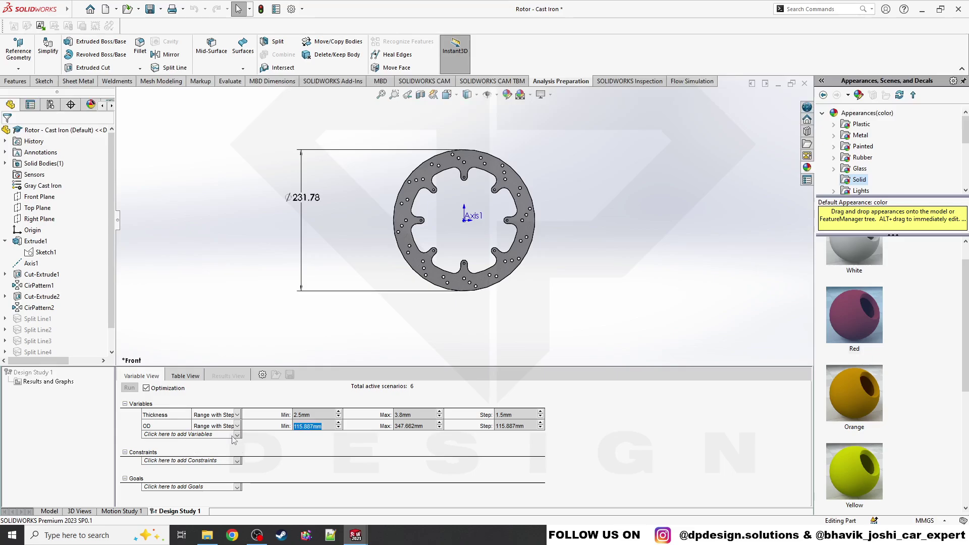
pyautogui.click(236, 427)
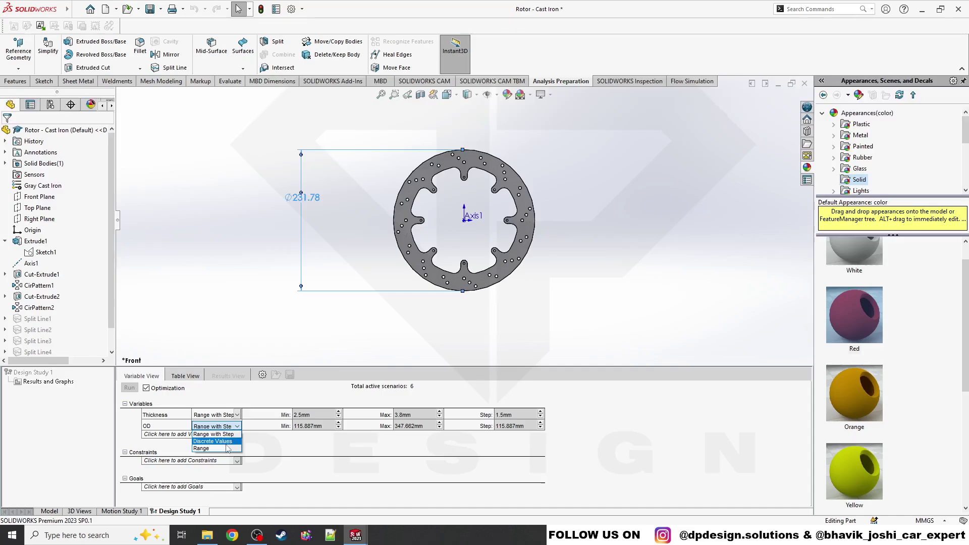
pyautogui.click(230, 442)
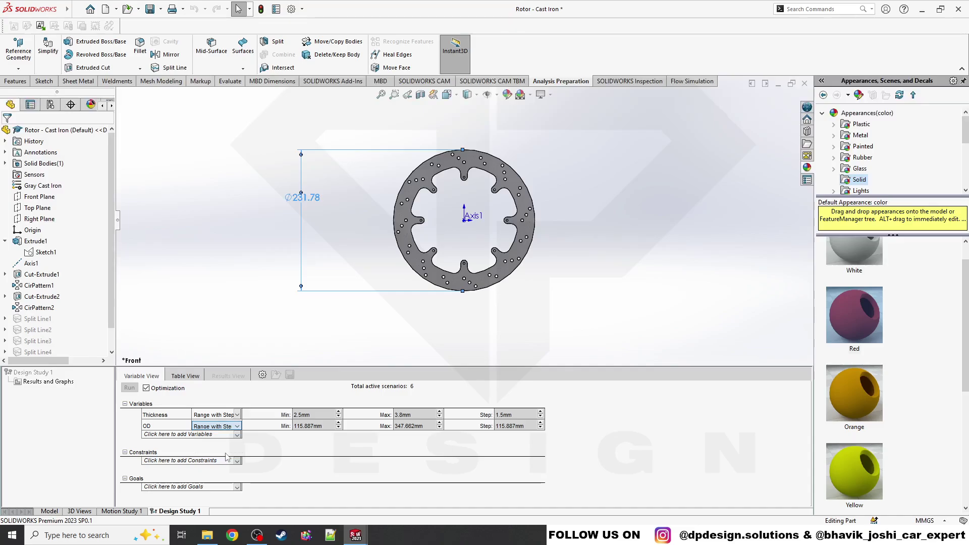
pyautogui.click(237, 426)
pyautogui.click(234, 448)
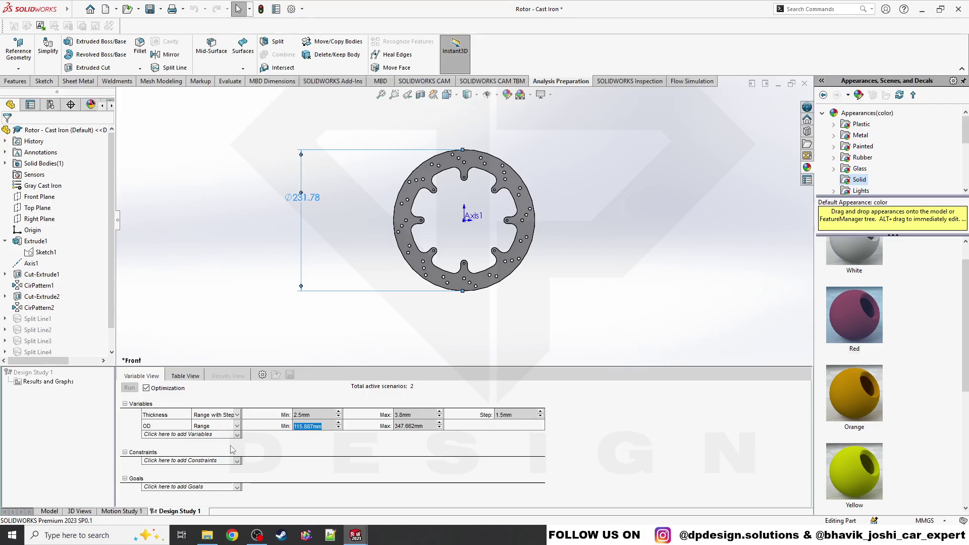
# Step: Set the OD variable's minimum to 200 mm and maximum to 300 mm
pyautogui.click(323, 427)
pyautogui.write('27')
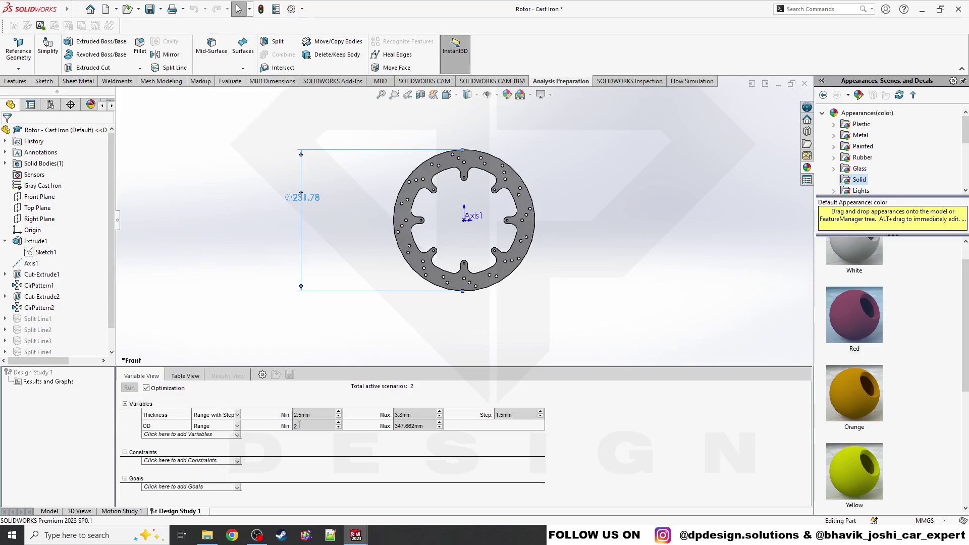
pyautogui.click(424, 426)
pyautogui.write('300')
pyautogui.click(413, 337)
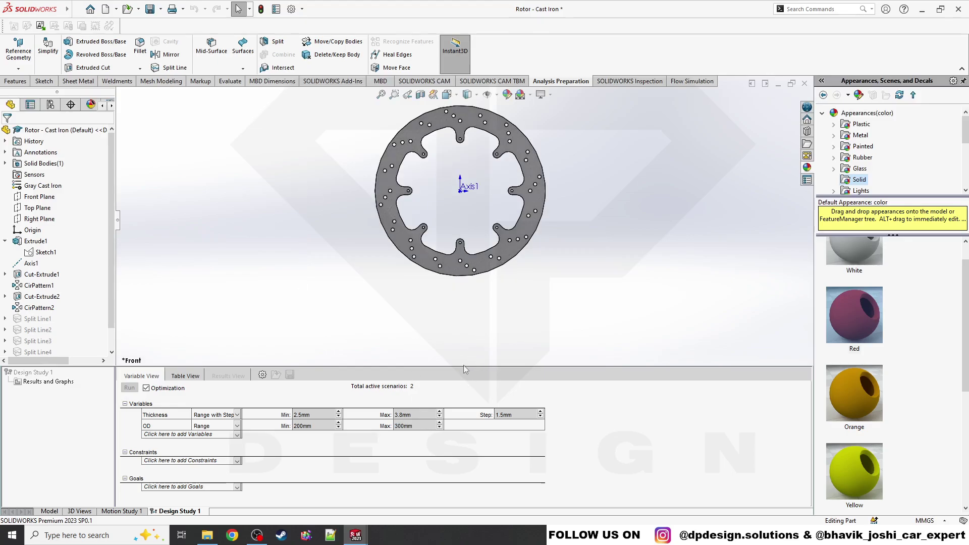
# Step: Set the Thickness variable's step to 1 mm
pyautogui.click(418, 415)
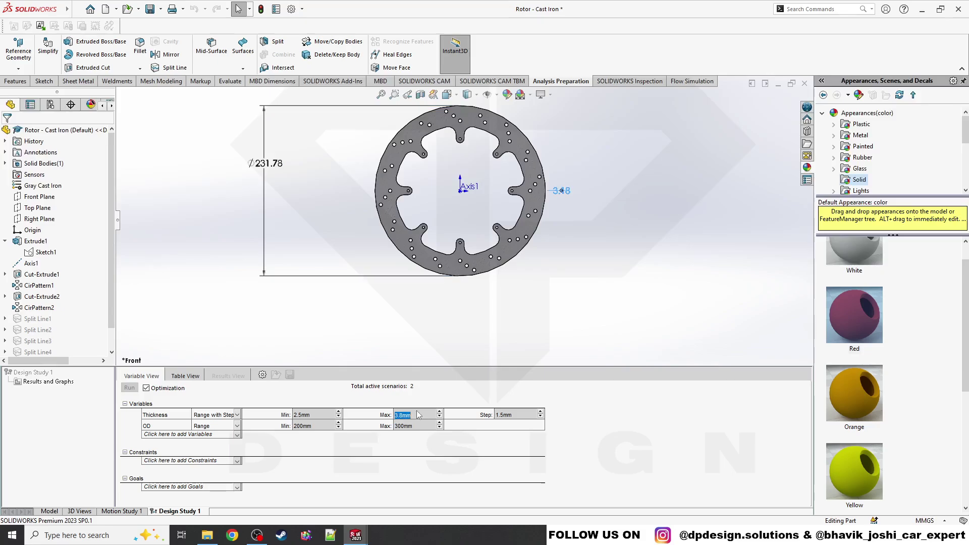
pyautogui.click(523, 418)
pyautogui.write('1')
pyautogui.click(541, 403)
# Step: Set the Thickness variable's minimum to 2 mm and its maximum to 4 mm
pyautogui.click(317, 415)
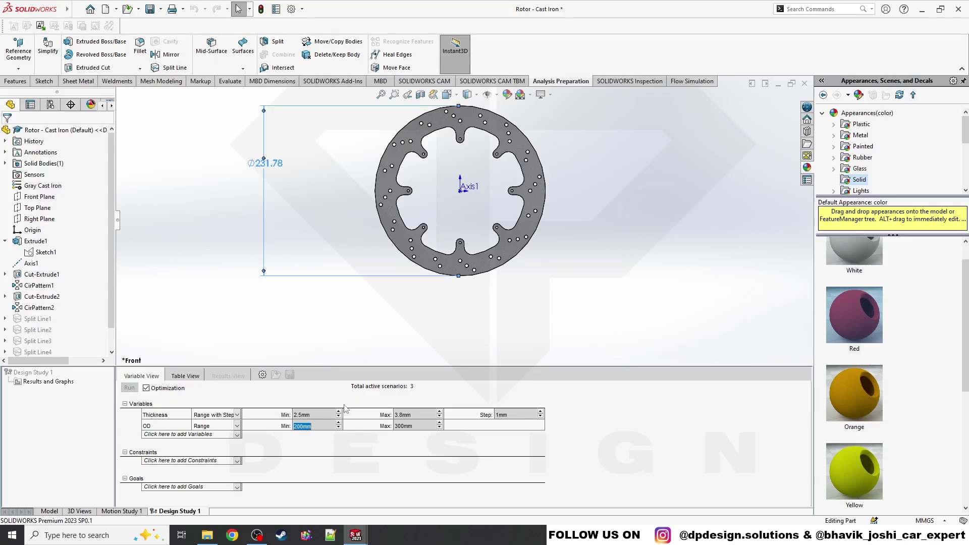
pyautogui.write('2')
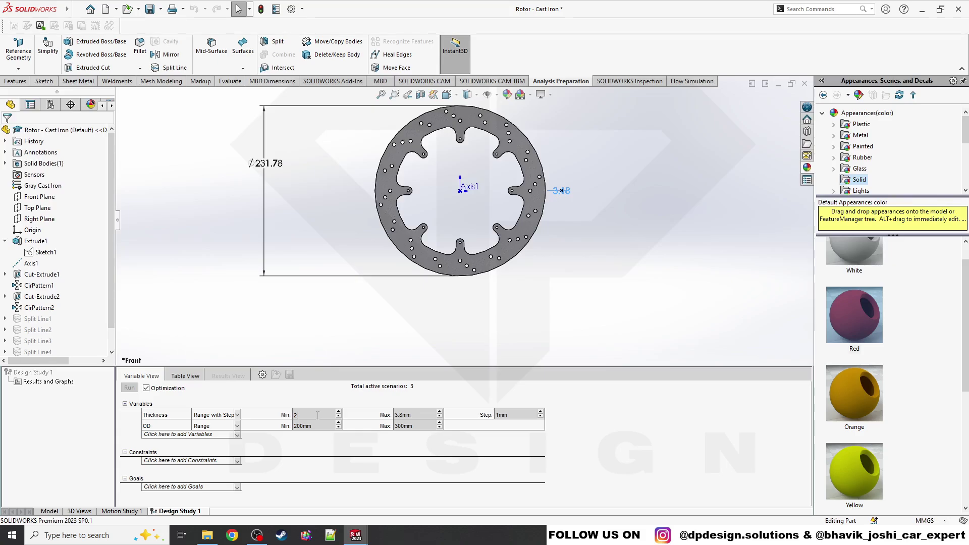
pyautogui.click(377, 405)
pyautogui.click(414, 416)
pyautogui.write('4')
pyautogui.click(479, 404)
pyautogui.click(322, 427)
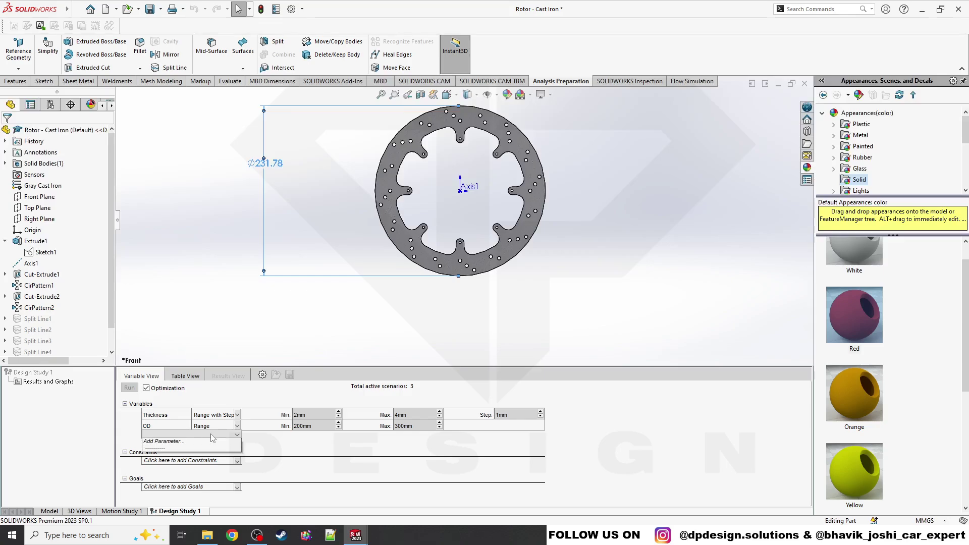
pyautogui.click(158, 417)
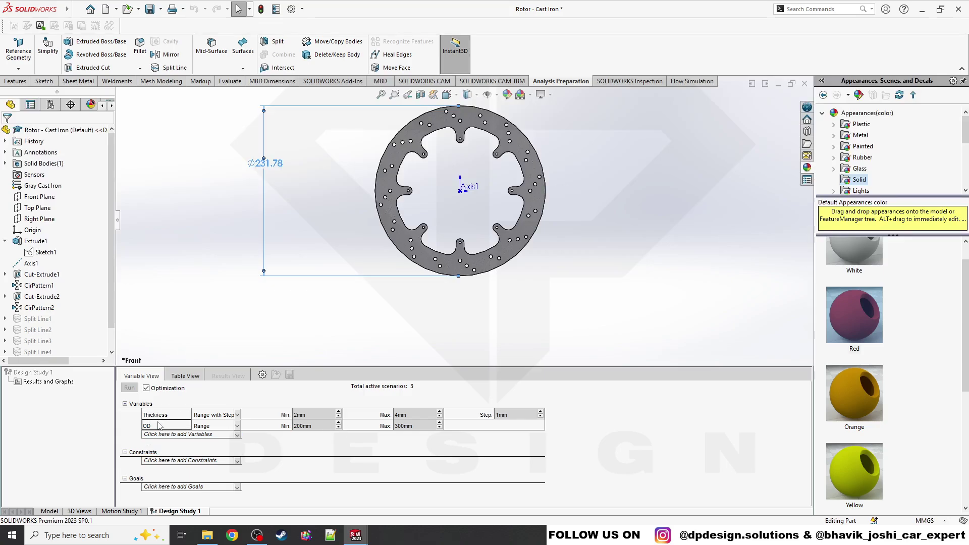
pyautogui.click(165, 461)
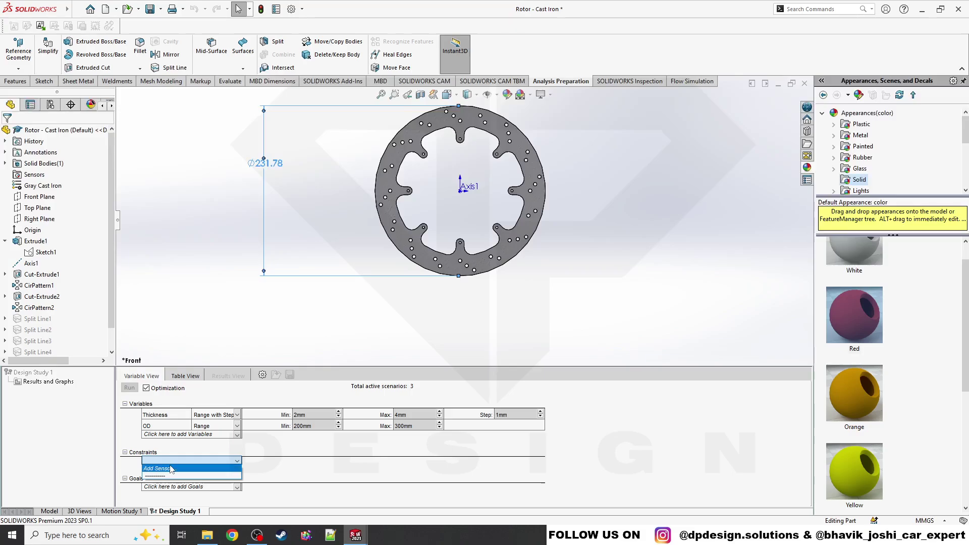
pyautogui.click(164, 468)
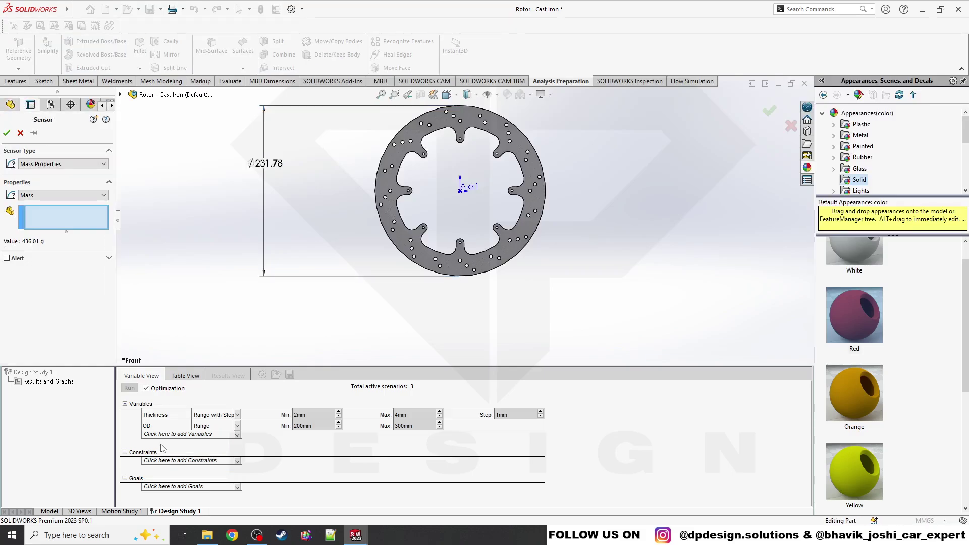
pyautogui.click(46, 196)
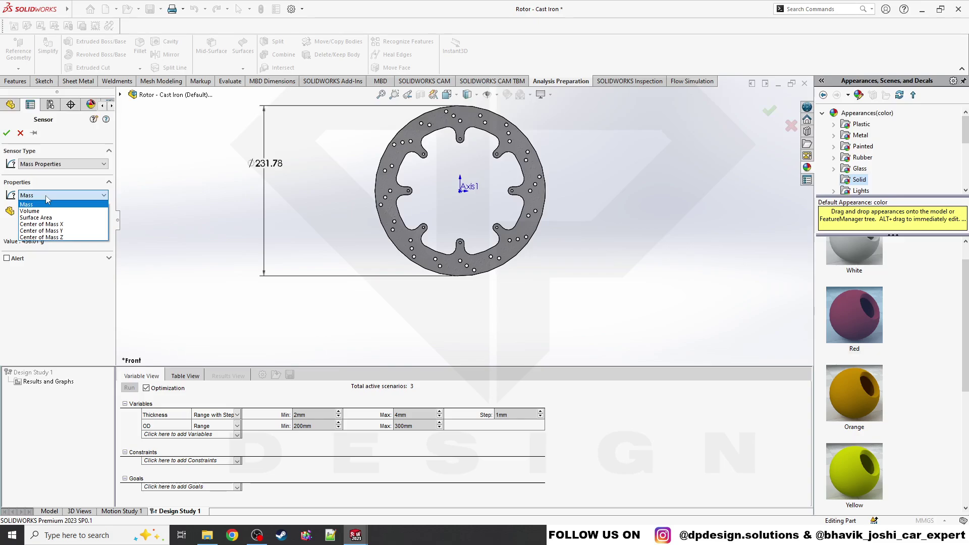
pyautogui.click(46, 204)
pyautogui.click(7, 133)
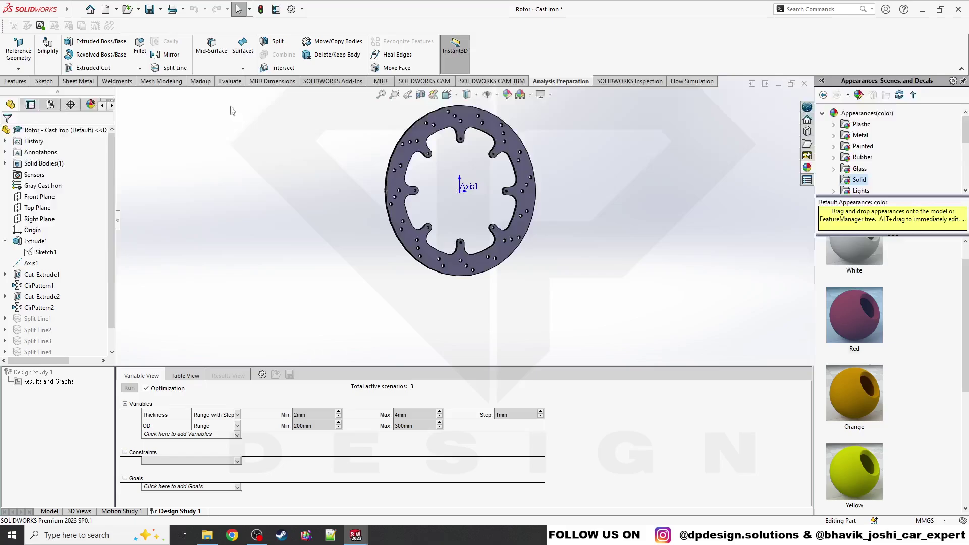
# Step: Check the rotor's mass in its mass properties report and close the report
pyautogui.click(226, 82)
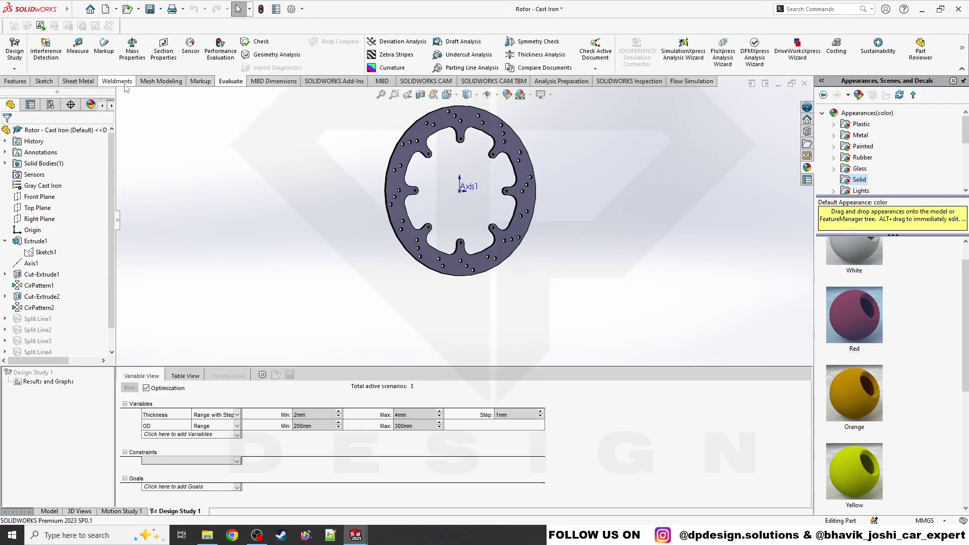
pyautogui.click(131, 49)
pyautogui.moveTo(48, 153); pyautogui.dragTo(69, 159)
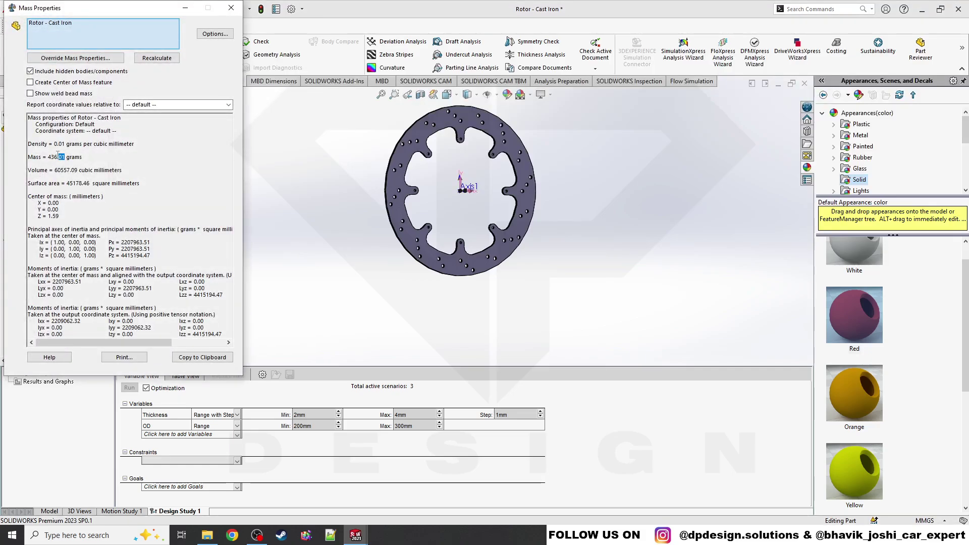
pyautogui.click(336, 205)
pyautogui.click(231, 8)
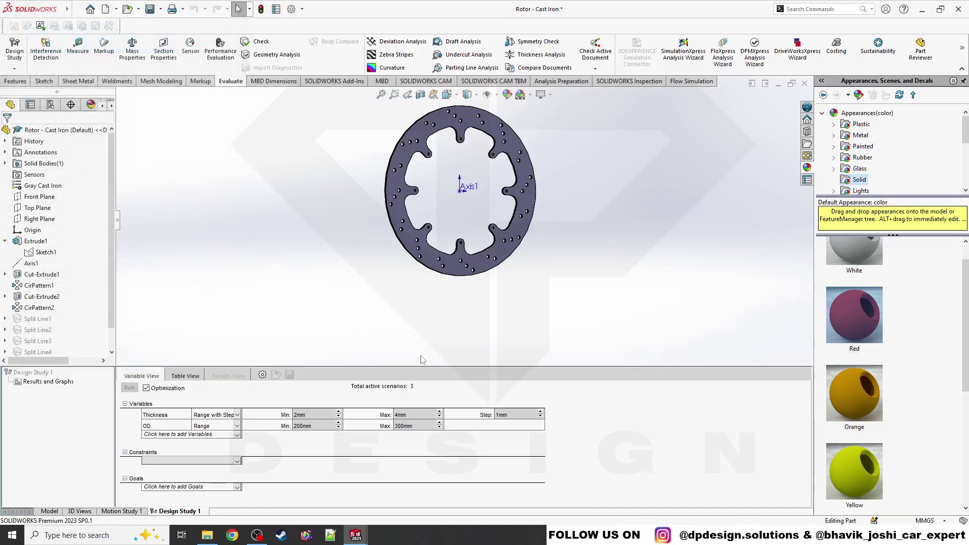
# Step: Start a new sensor as a constraint of the design study
pyautogui.press('f')
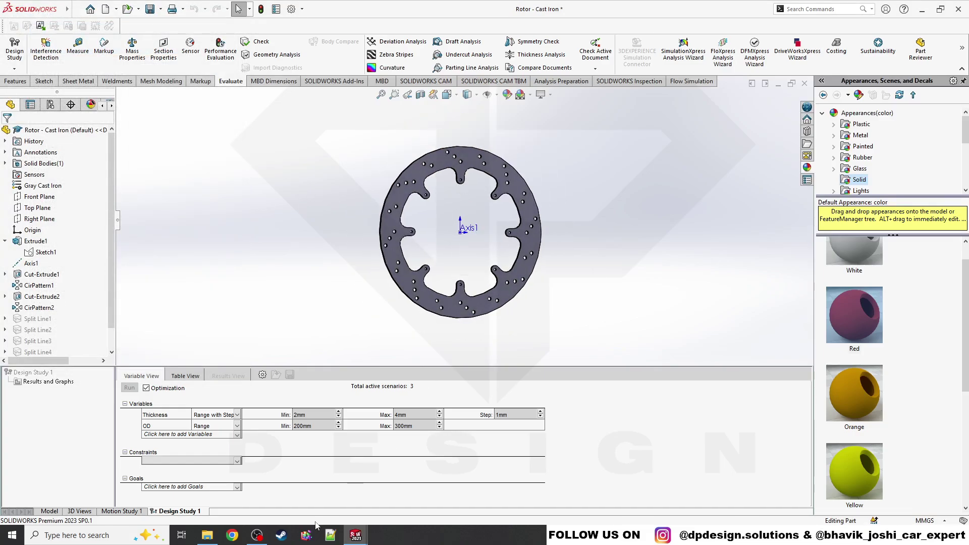
pyautogui.click(165, 461)
pyautogui.click(159, 468)
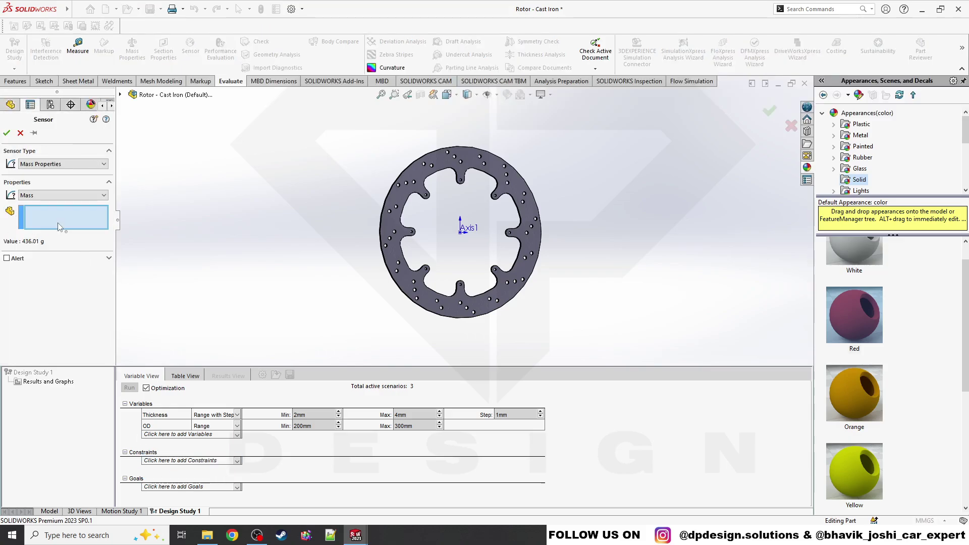
pyautogui.click(91, 165)
pyautogui.click(89, 173)
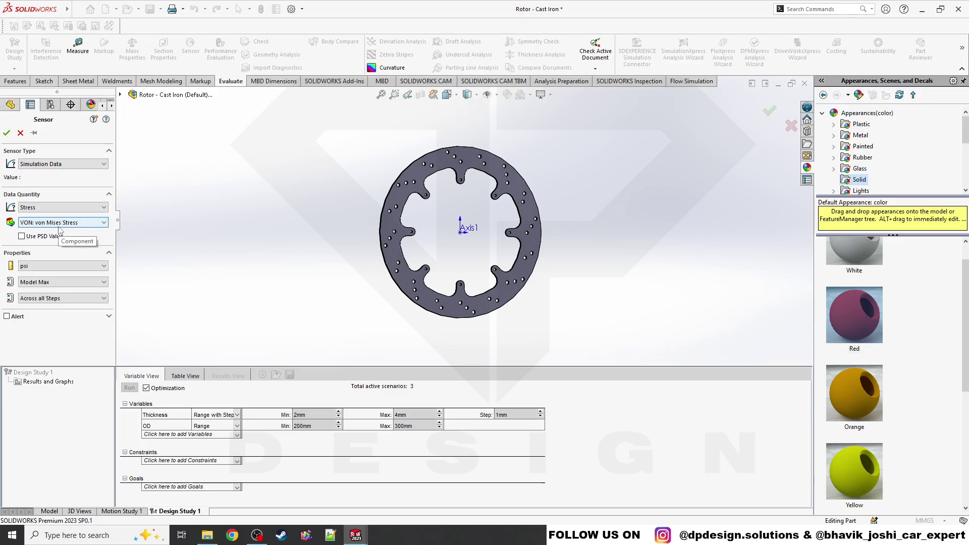
pyautogui.click(62, 208)
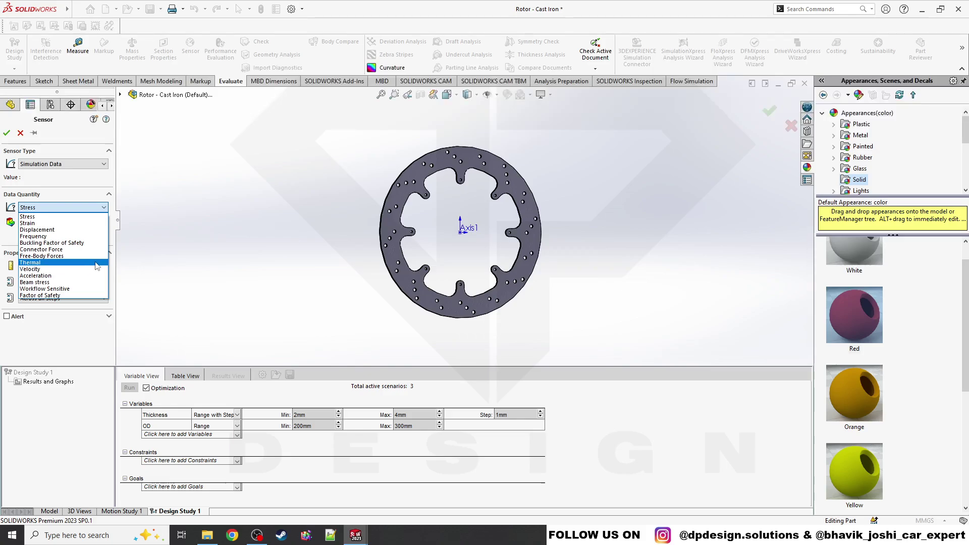
pyautogui.click(35, 174)
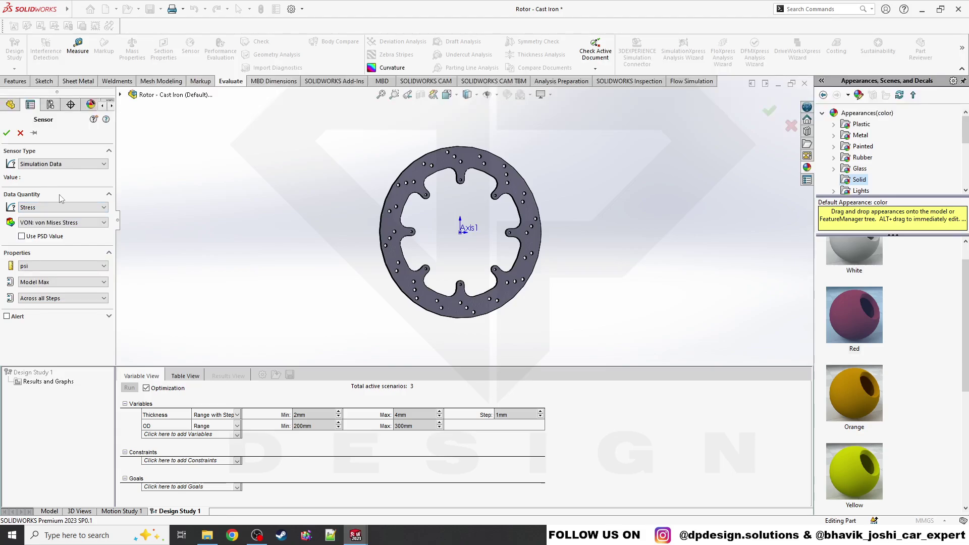
pyautogui.click(61, 164)
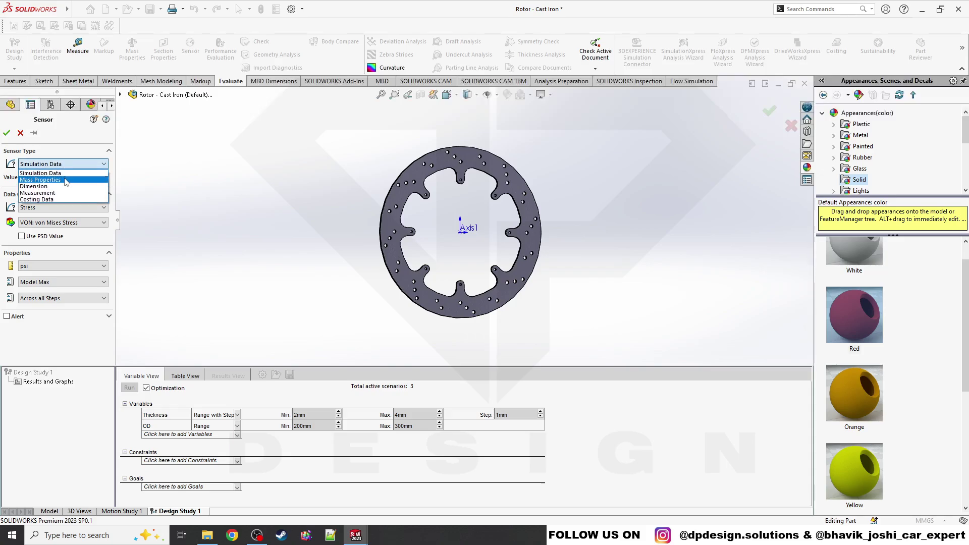
pyautogui.click(65, 181)
# Step: Set the sensor to track Mass and pick the whole rotor body as the measured body
pyautogui.click(48, 202)
pyautogui.click(49, 202)
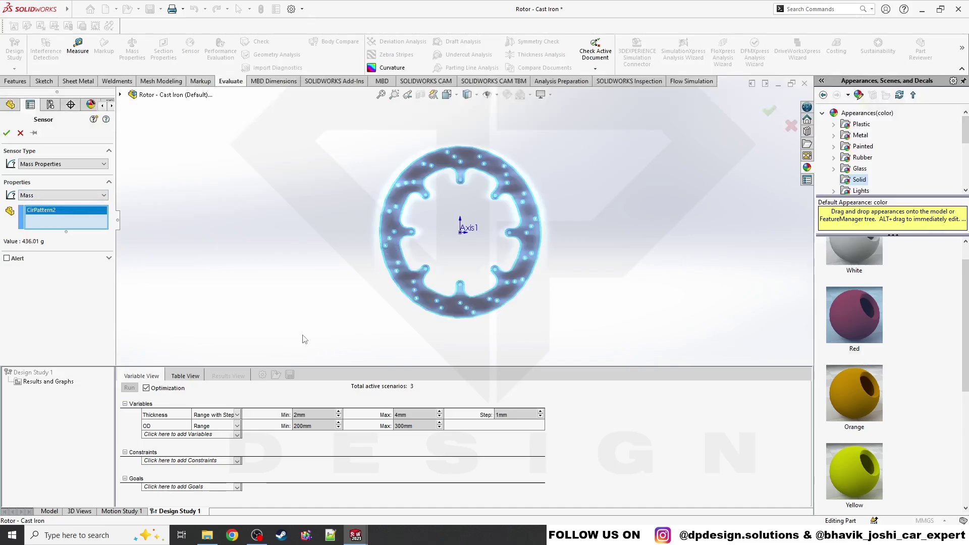
pyautogui.hotkey('ctrl', '8')
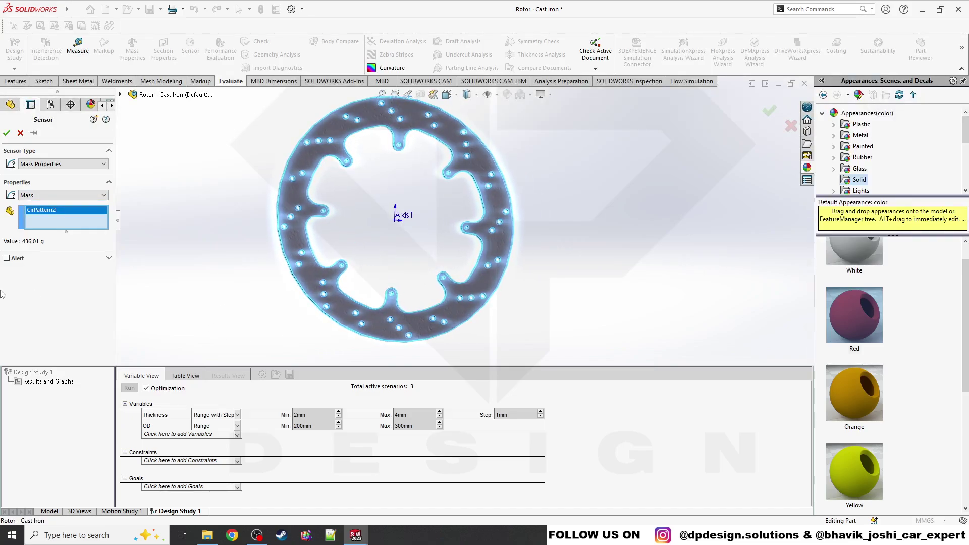
# Step: Enable the mass sensor's alert for values greater than 500 g and accept it as a constraint
pyautogui.click(10, 259)
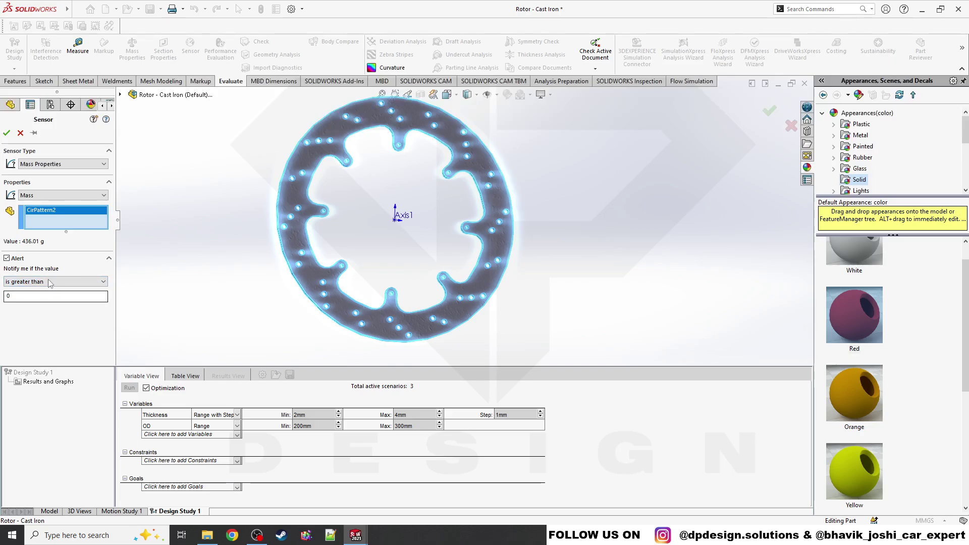
pyautogui.click(56, 281)
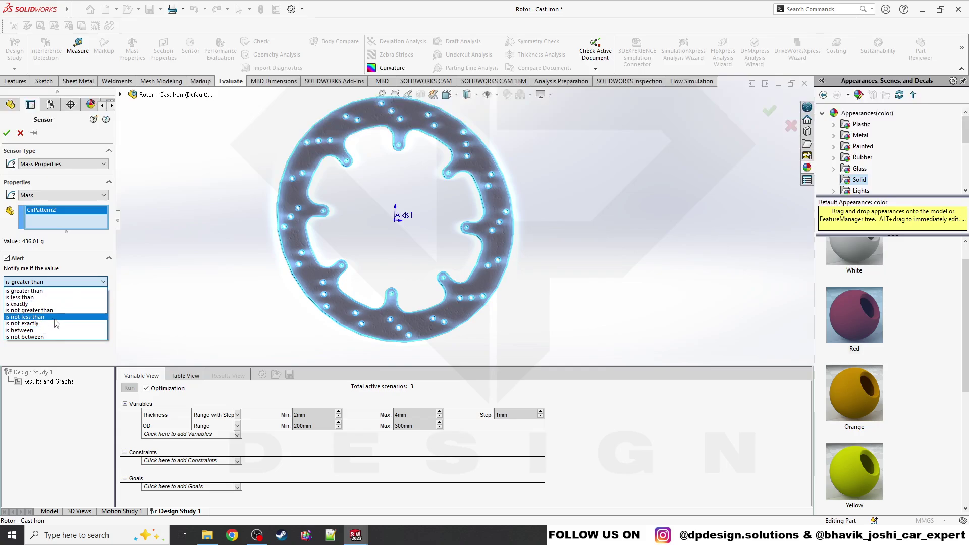
pyautogui.click(25, 291)
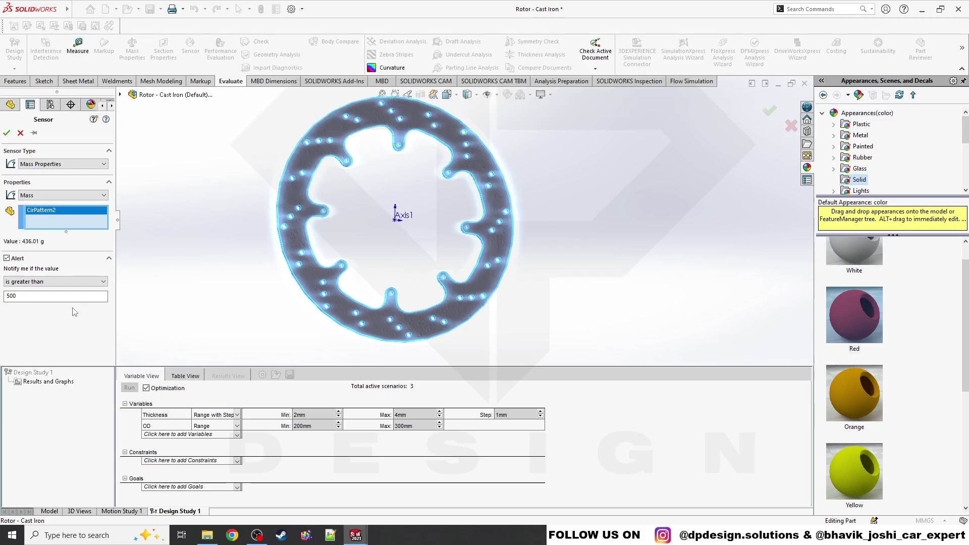
pyautogui.click(6, 133)
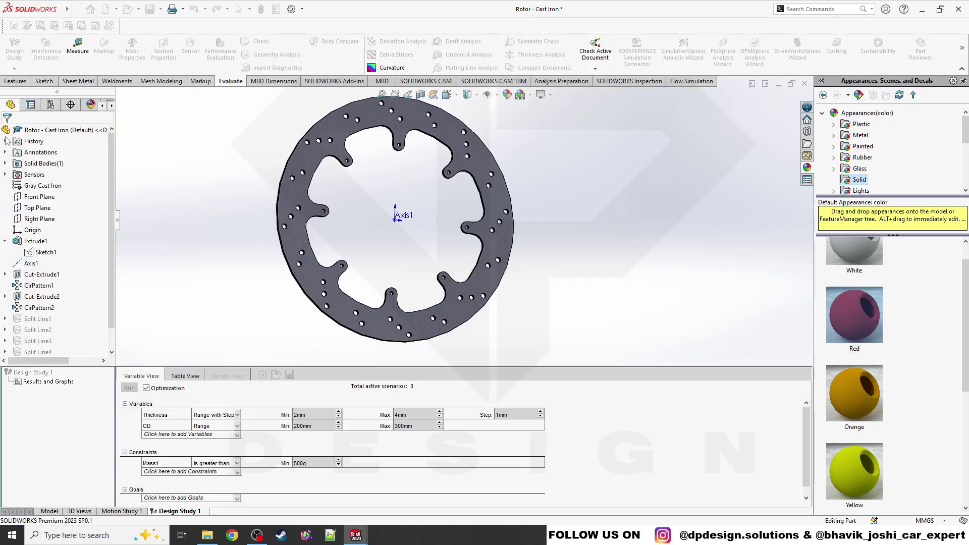
pyautogui.click(193, 472)
pyautogui.click(181, 484)
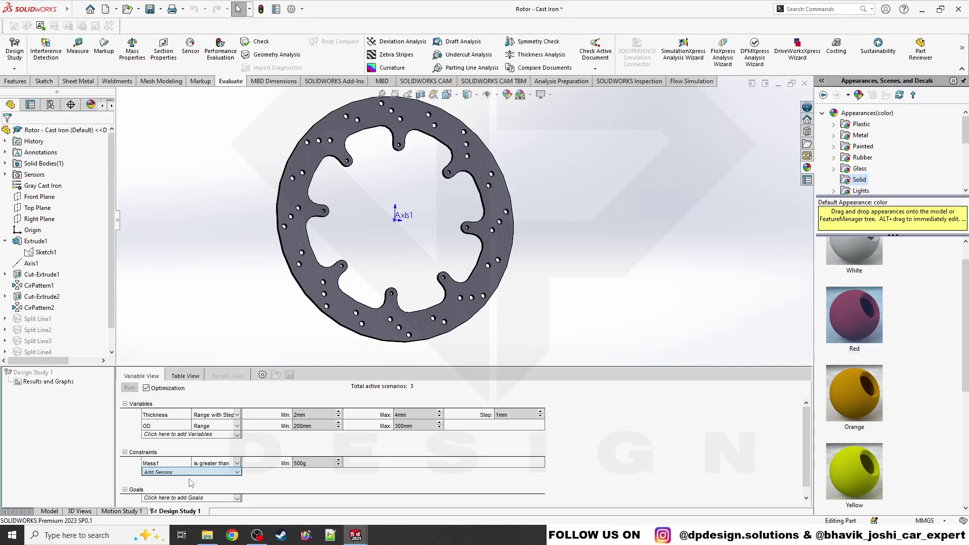
pyautogui.click(50, 165)
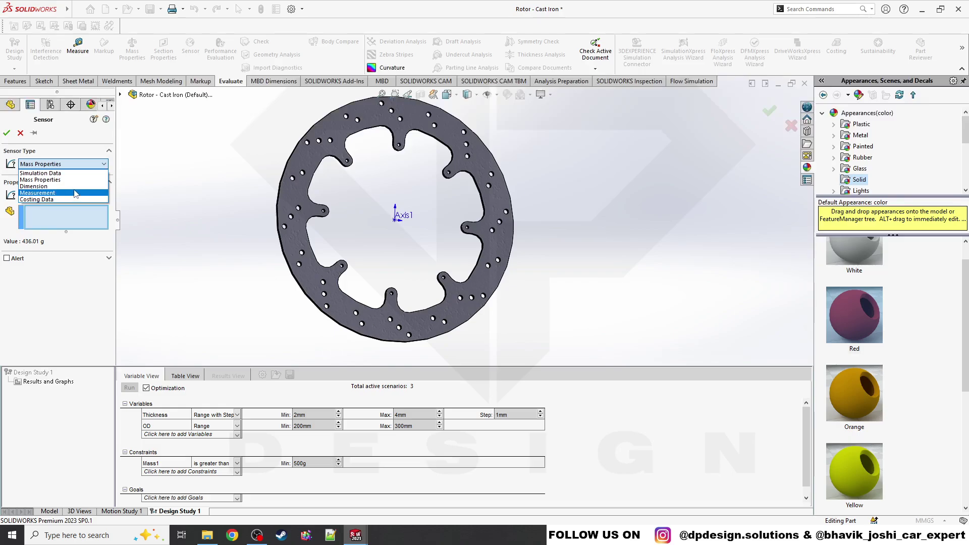
pyautogui.click(75, 173)
pyautogui.click(62, 206)
pyautogui.click(40, 273)
pyautogui.click(37, 268)
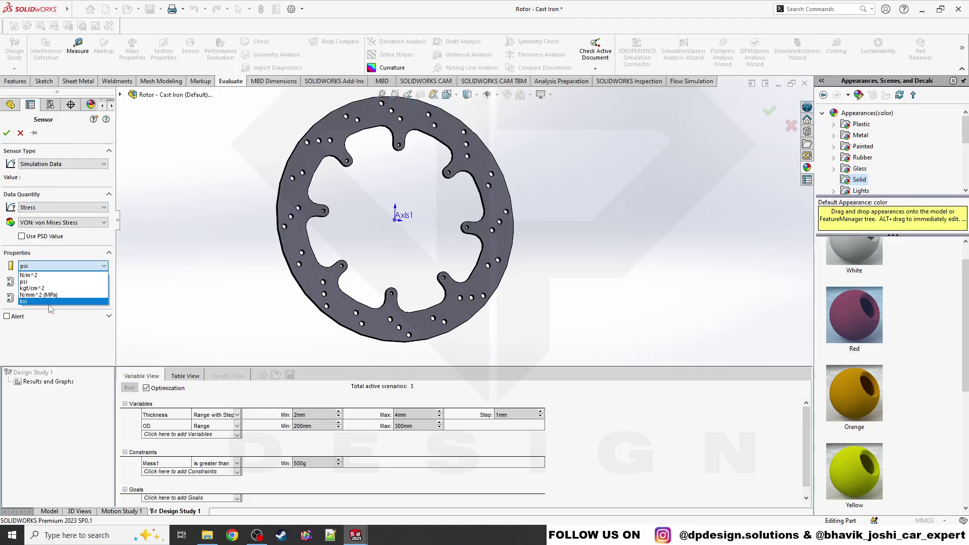
pyautogui.click(50, 292)
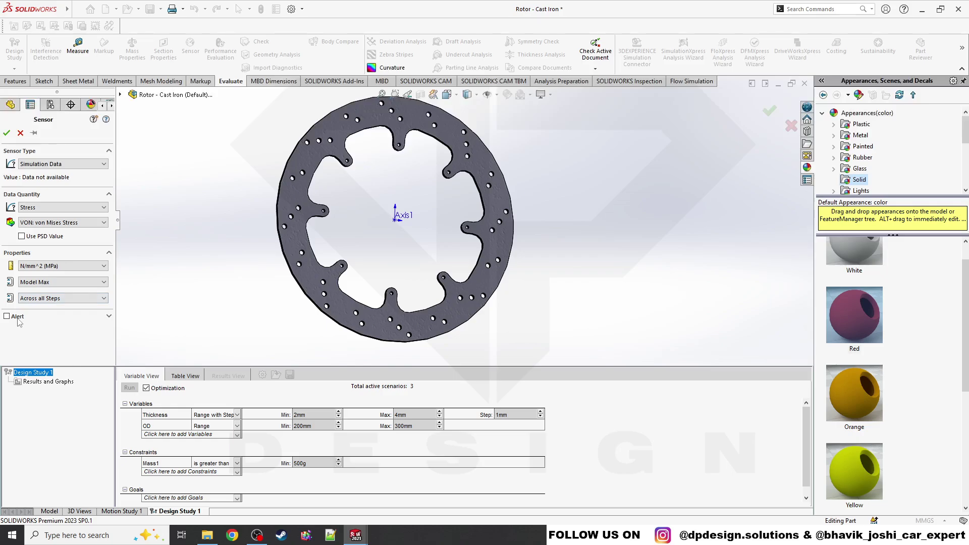
pyautogui.click(18, 317)
pyautogui.click(36, 340)
pyautogui.click(34, 356)
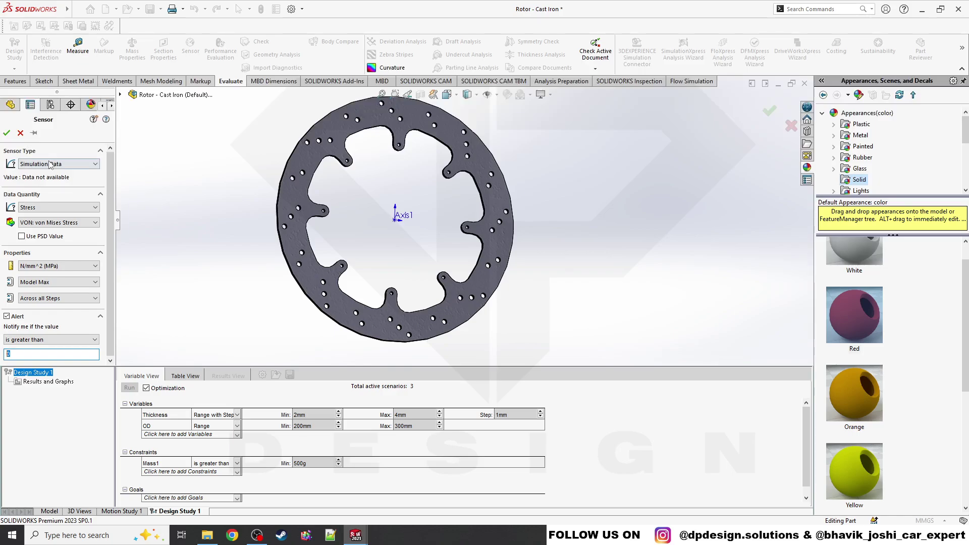
pyautogui.click(20, 133)
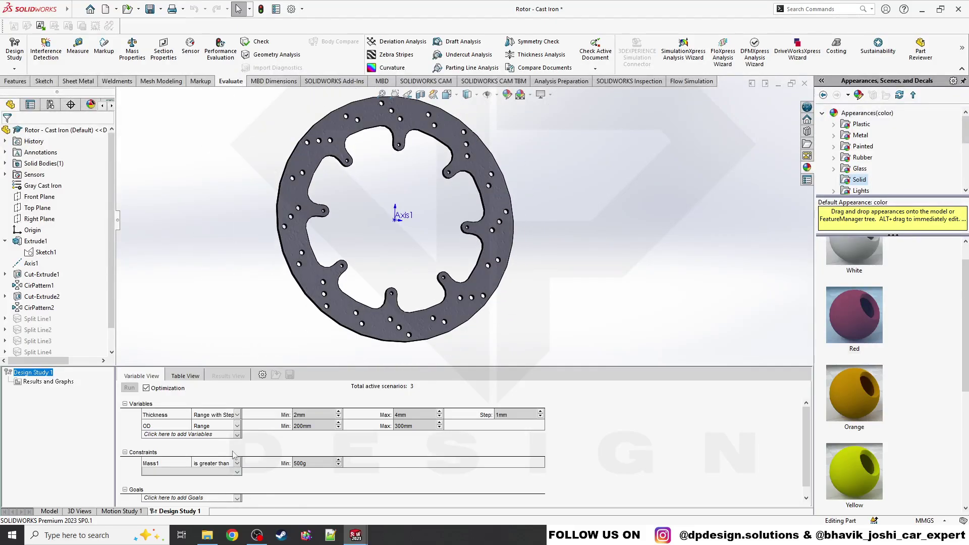
# Step: Add a Mass sensor as the study's goal, measuring the whole rotor body with its alert left off
pyautogui.click(223, 499)
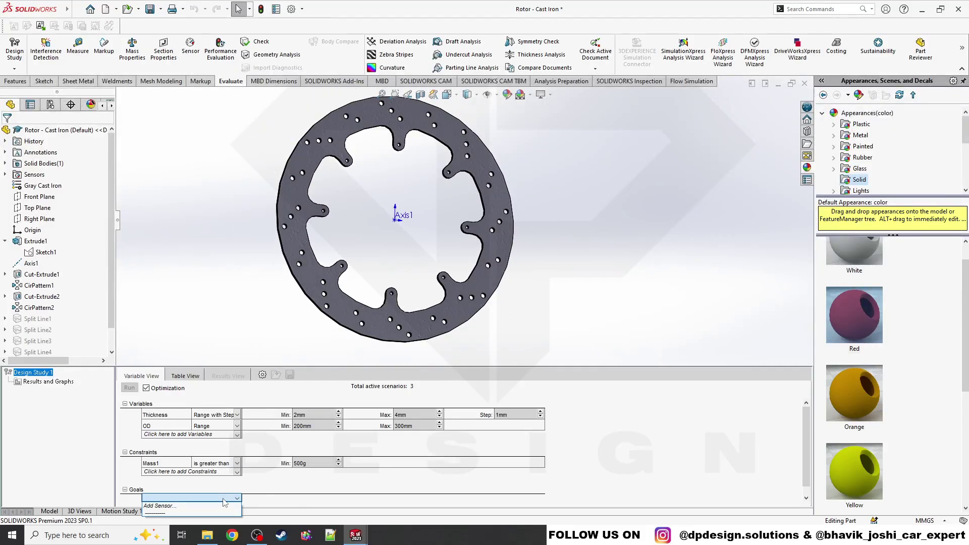
pyautogui.click(225, 506)
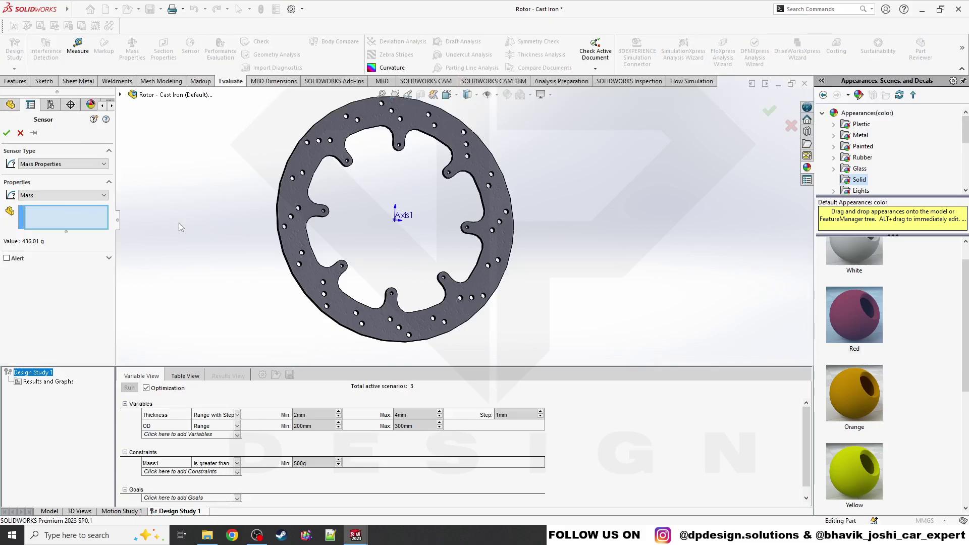
pyautogui.click(49, 211)
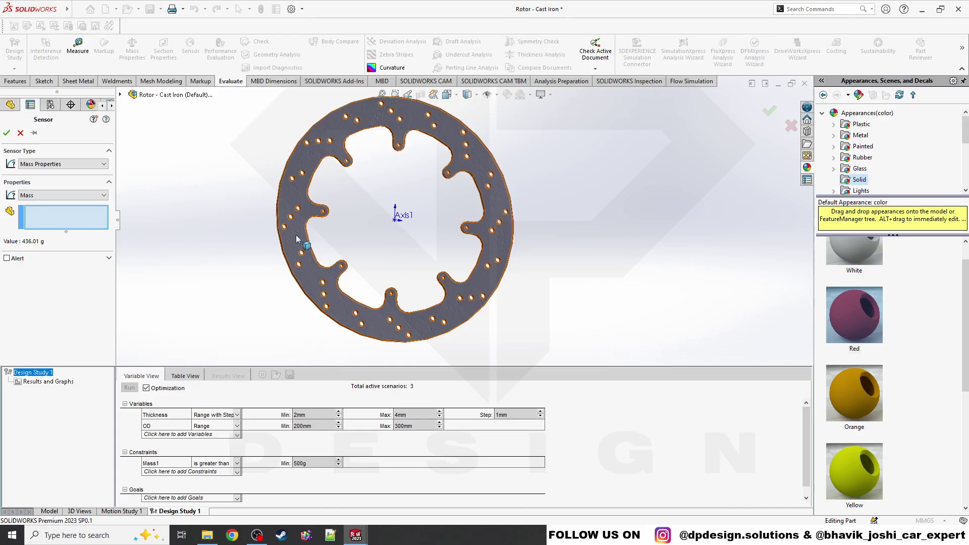
pyautogui.click(25, 260)
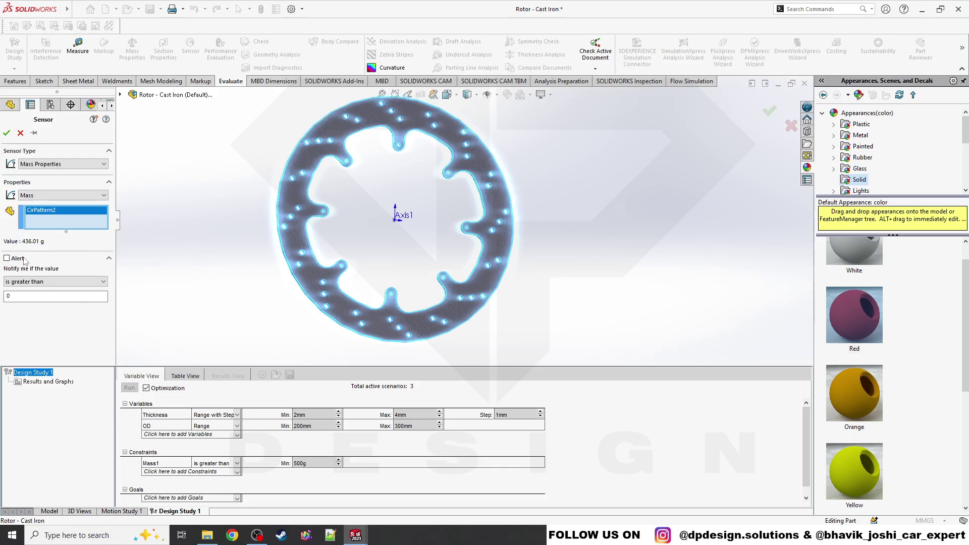
pyautogui.click(21, 259)
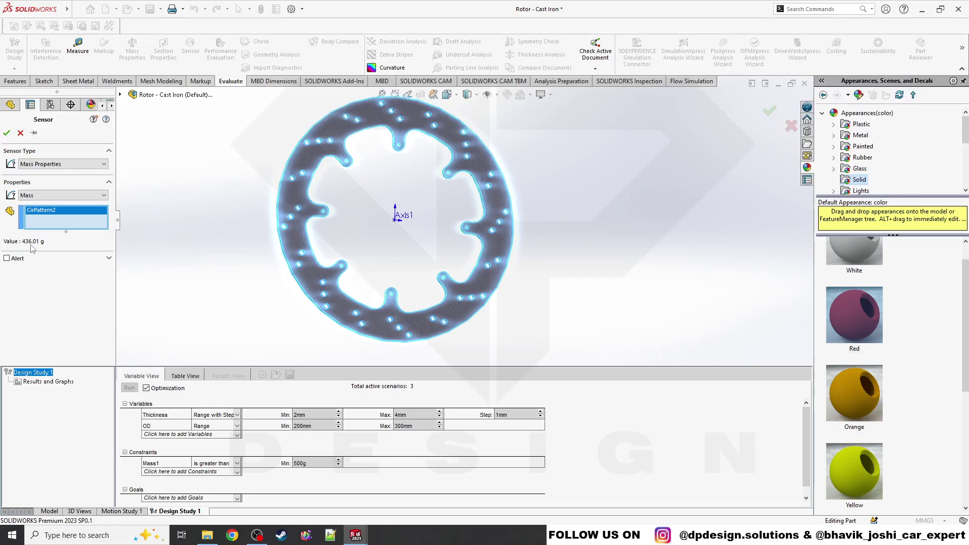
pyautogui.click(6, 133)
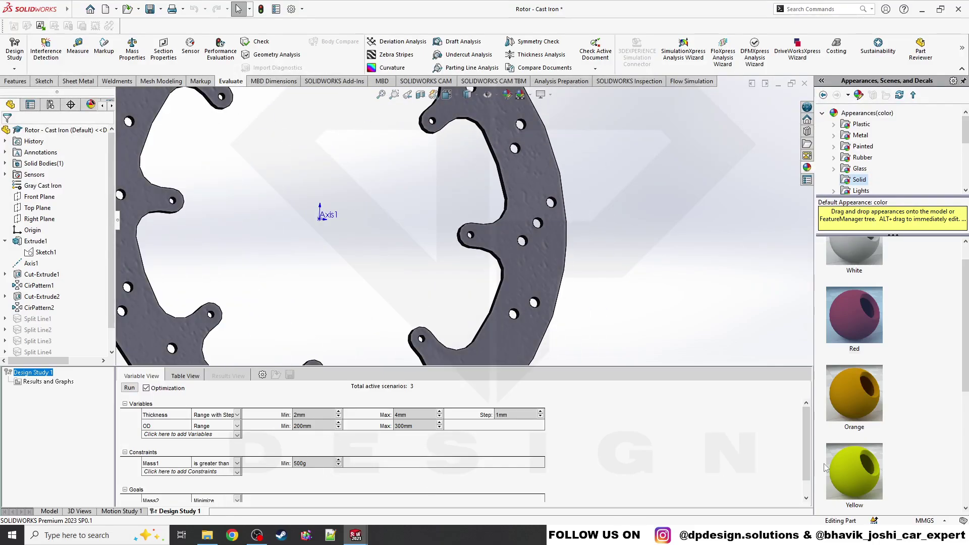
# Step: Set the new mass goal of the design study to Minimize
pyautogui.scroll(-1, 806, 484)
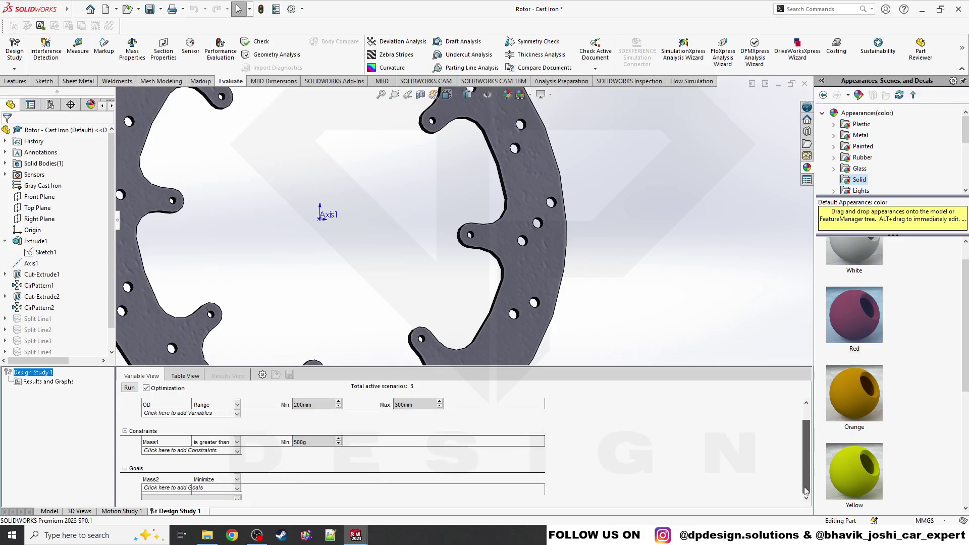
pyautogui.click(222, 480)
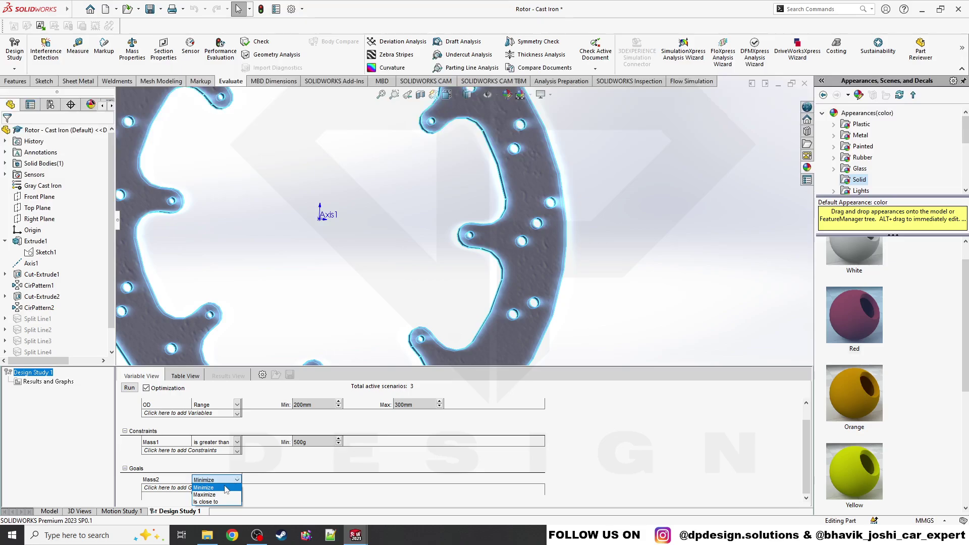
pyautogui.click(227, 488)
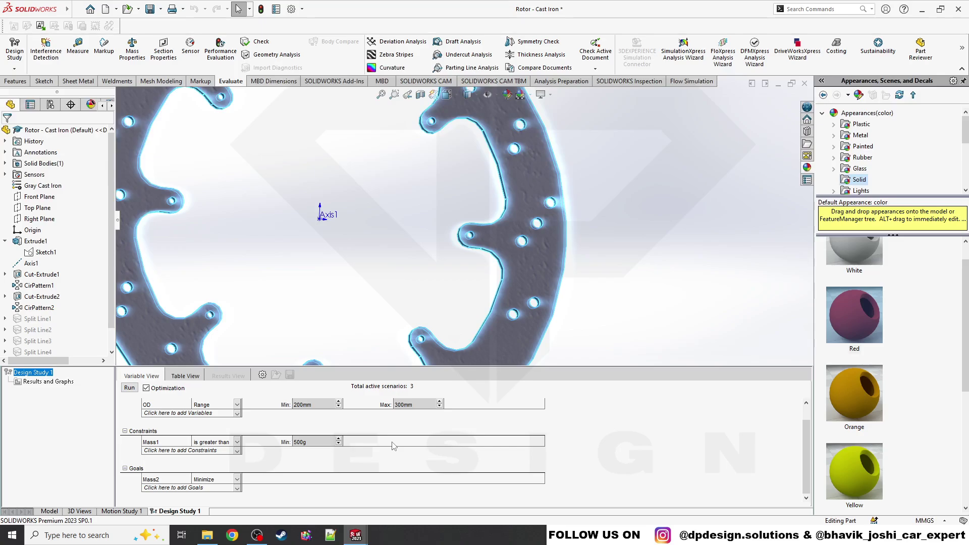
# Step: Review the design study's quality, result folder and notification options and close them without changing anything
pyautogui.click(129, 388)
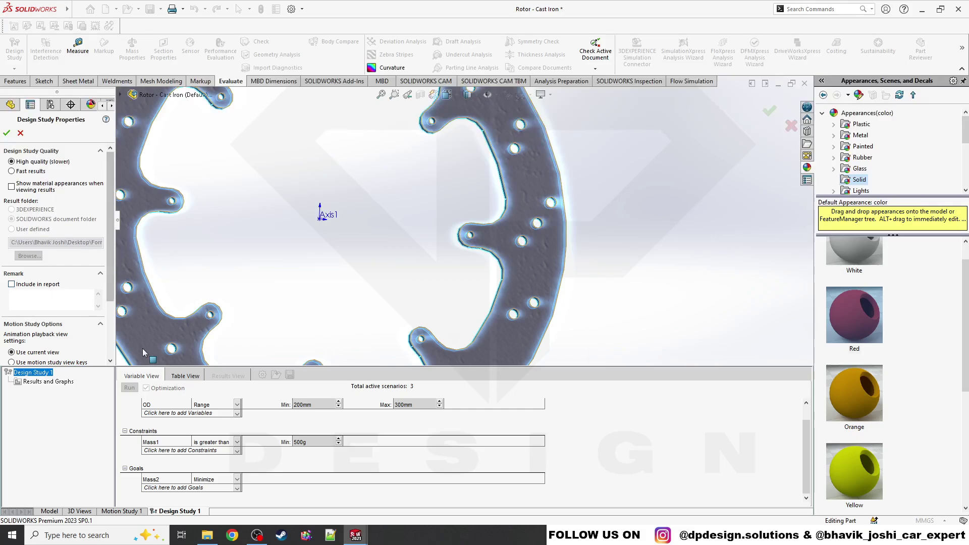
pyautogui.scroll(-3, 45, 317)
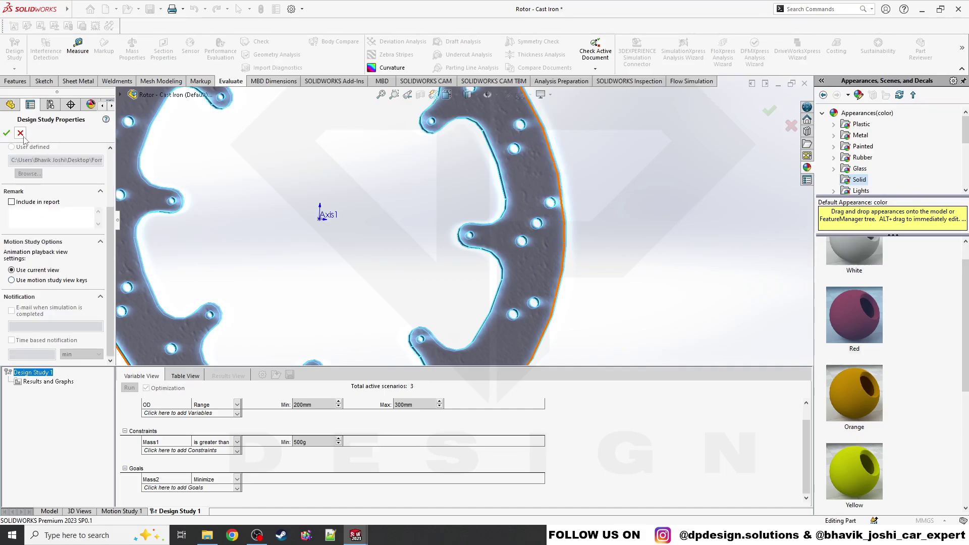
pyautogui.scroll(3, 25, 144)
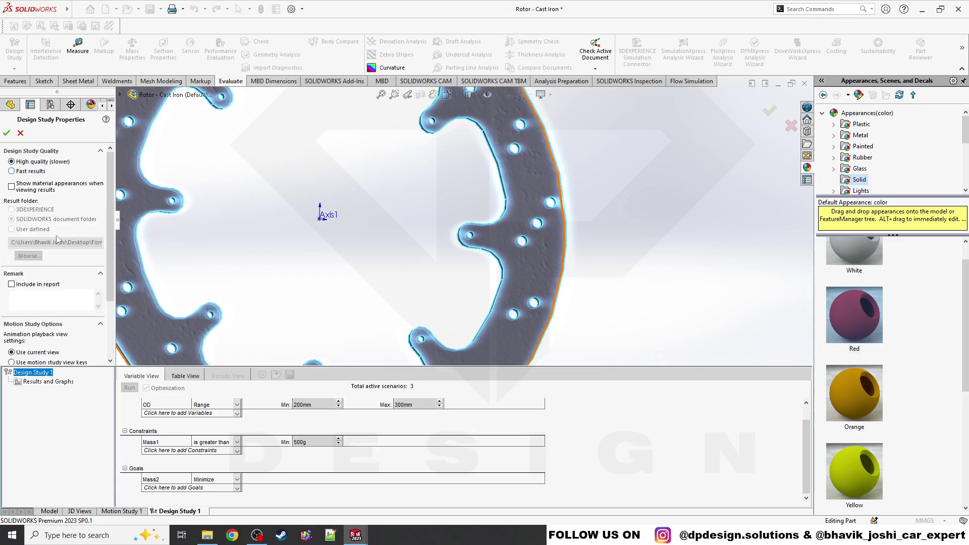
pyautogui.click(20, 133)
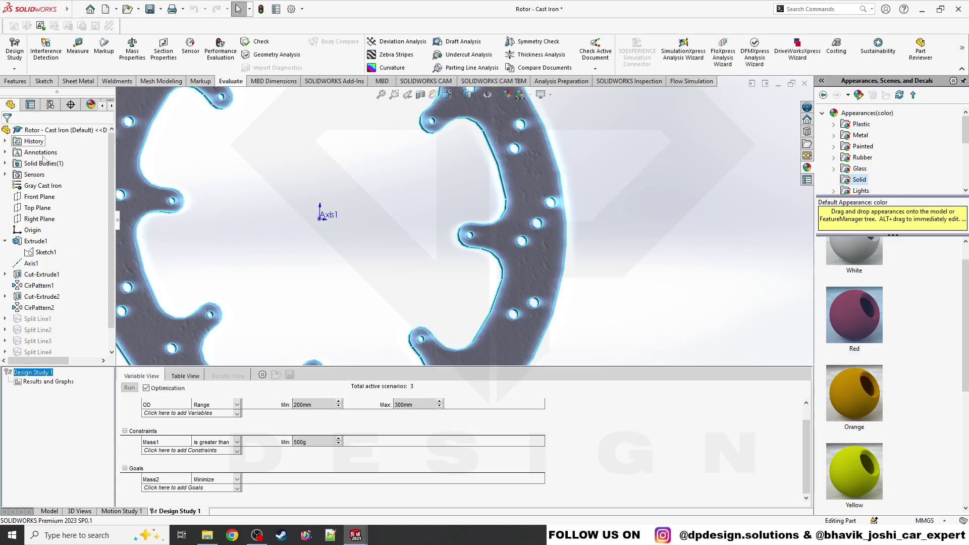
# Step: Run the optimization design study and check its Optimal scenario, dismissing the messages
pyautogui.click(129, 388)
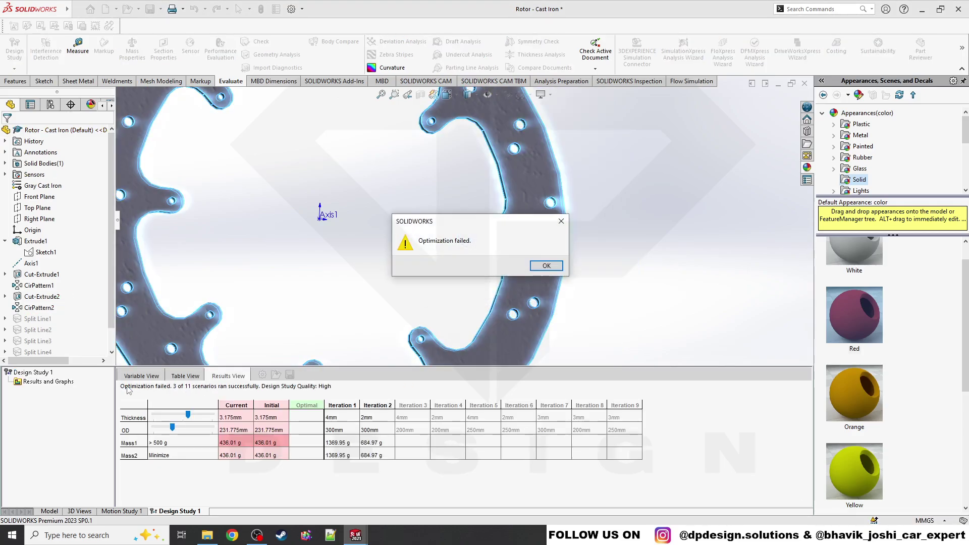
pyautogui.click(547, 266)
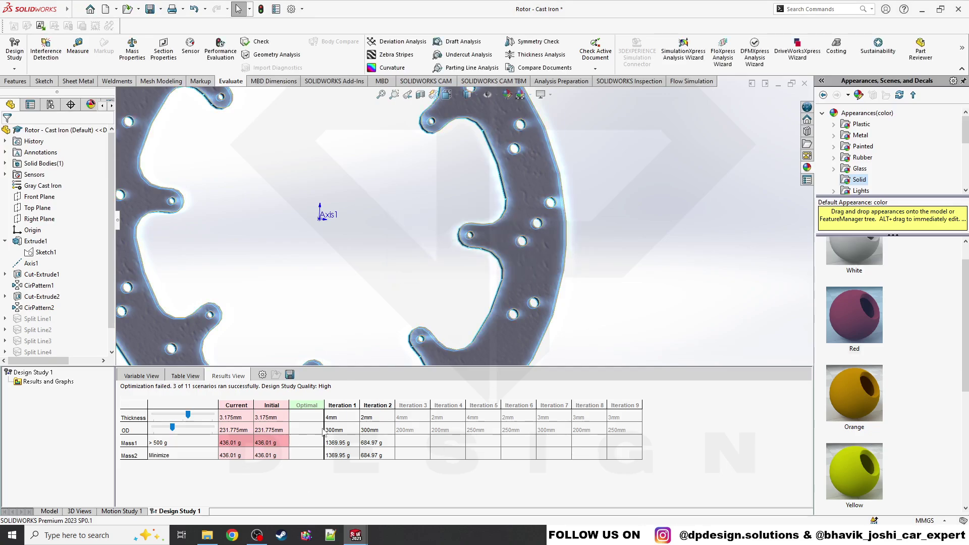
pyautogui.click(309, 409)
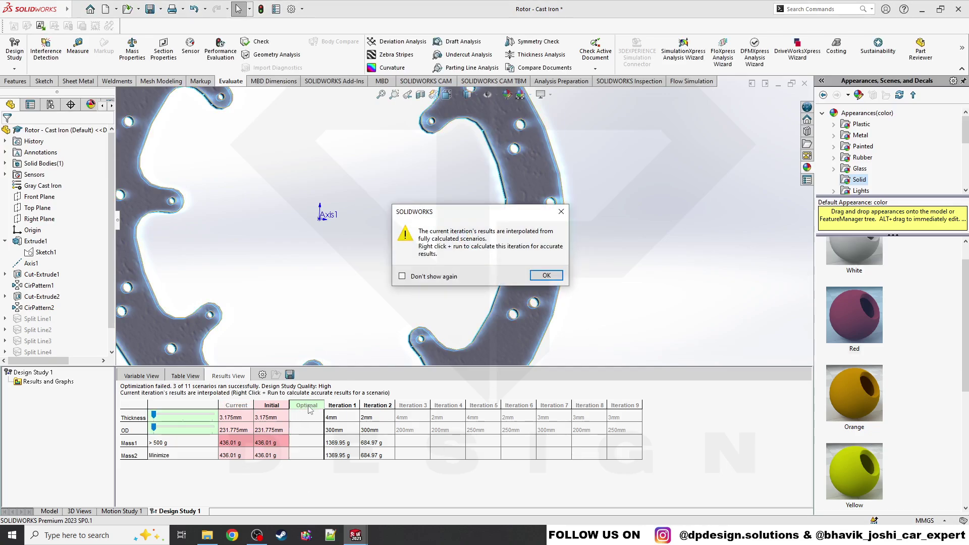
pyautogui.click(547, 276)
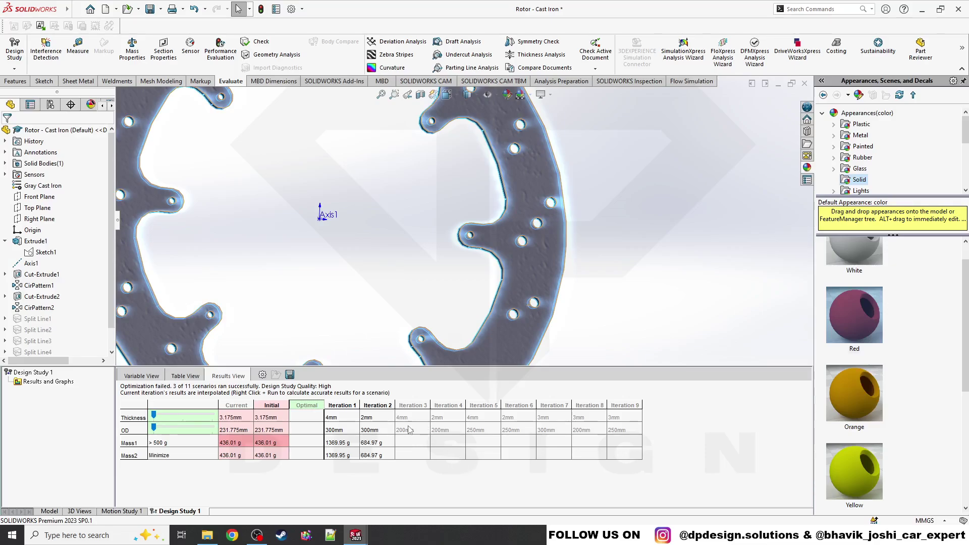
# Step: Show Iteration 2 on the rotor model and inspect the resulting shape
pyautogui.click(377, 405)
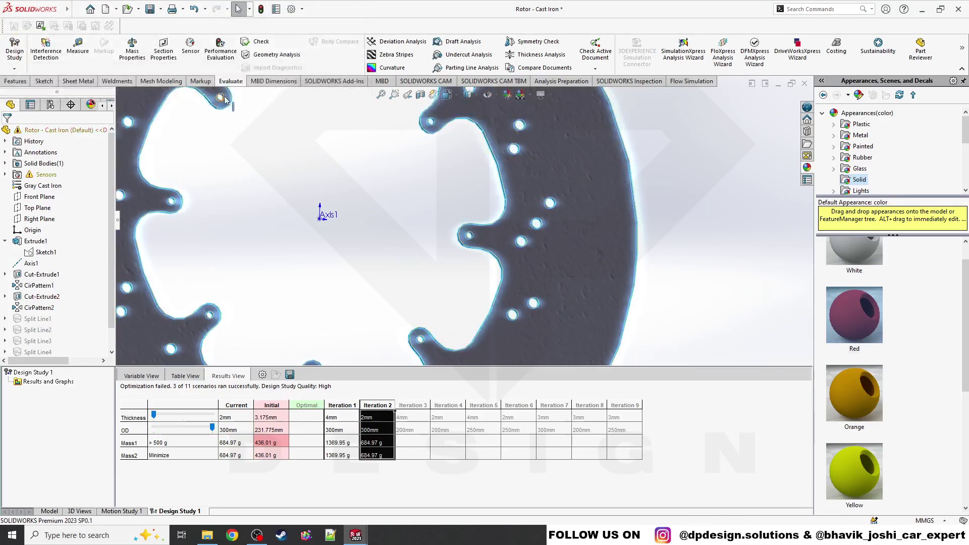
pyautogui.scroll(5, 288, 229)
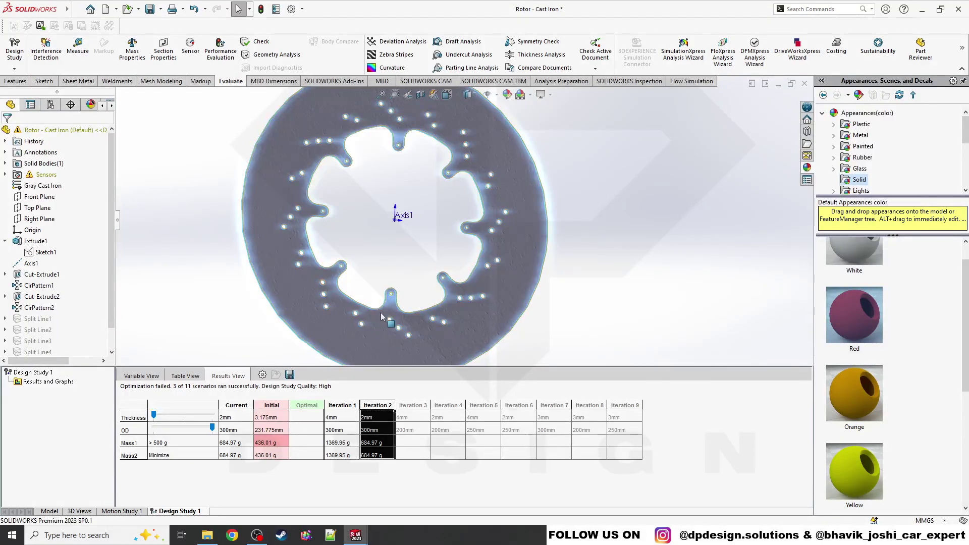
pyautogui.moveTo(389, 338); pyautogui.dragTo(386, 272, button='middle')
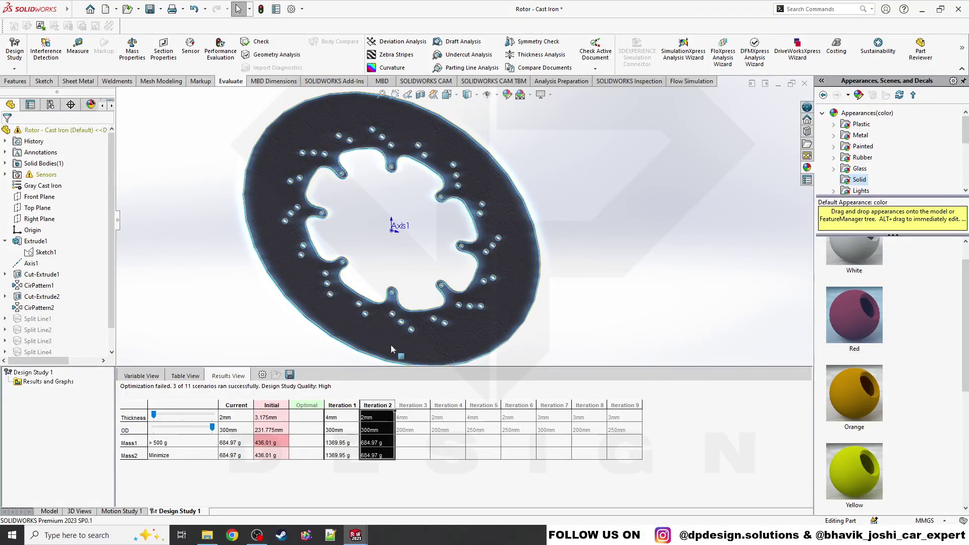
pyautogui.hotkey('ctrl', '1')
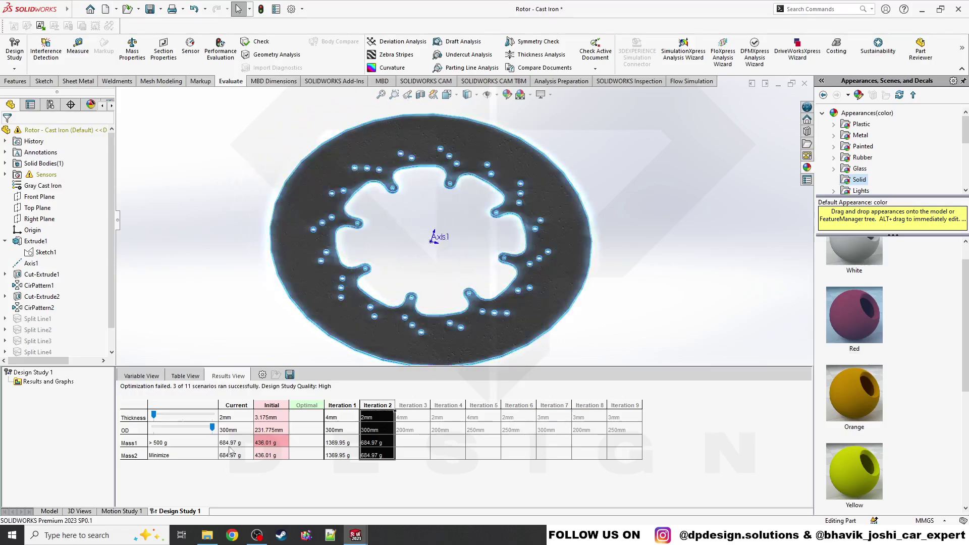
# Step: Compare the Current and Initial scenarios, returning the rotor to its Initial dimensions, and examine it from several angles
pyautogui.click(233, 406)
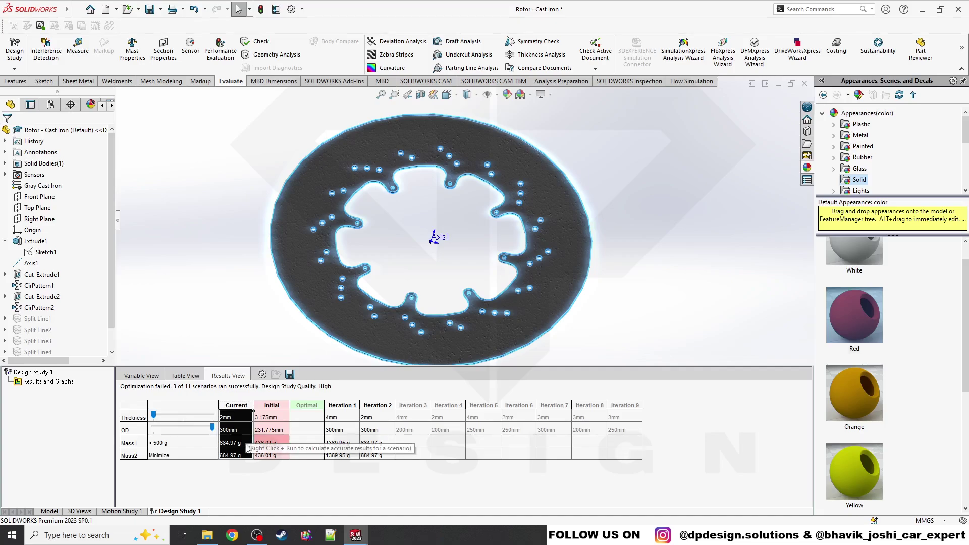
pyautogui.click(272, 406)
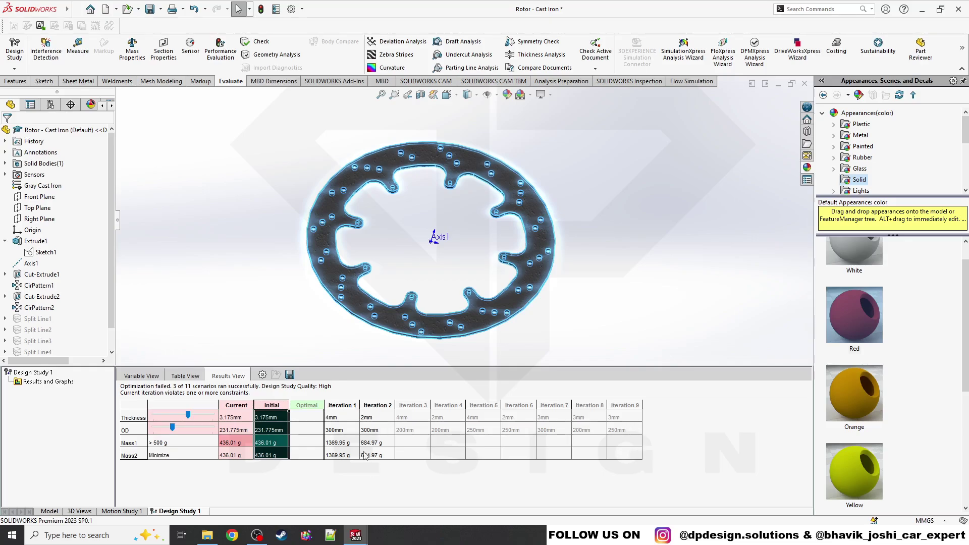
pyautogui.click(342, 447)
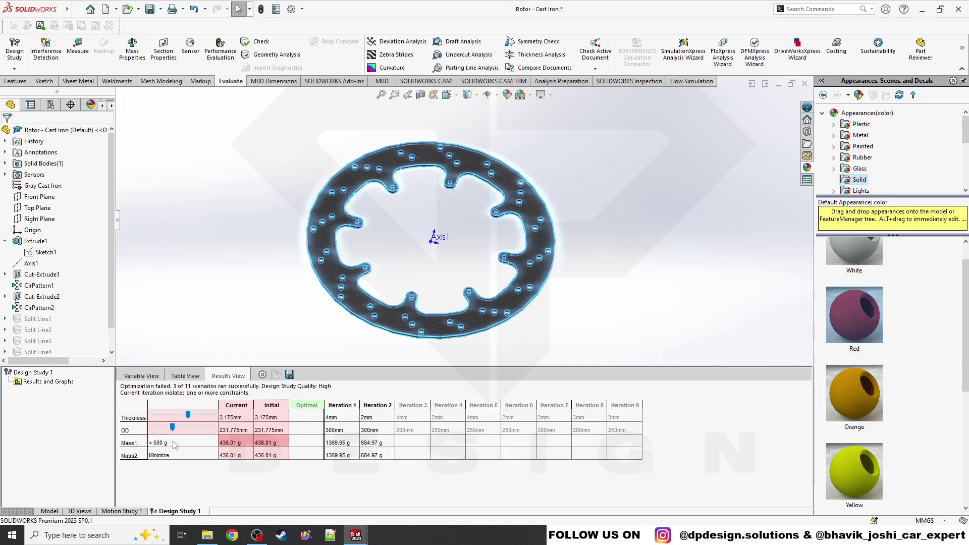
pyautogui.moveTo(408, 253); pyautogui.dragTo(399, 278, button='middle')
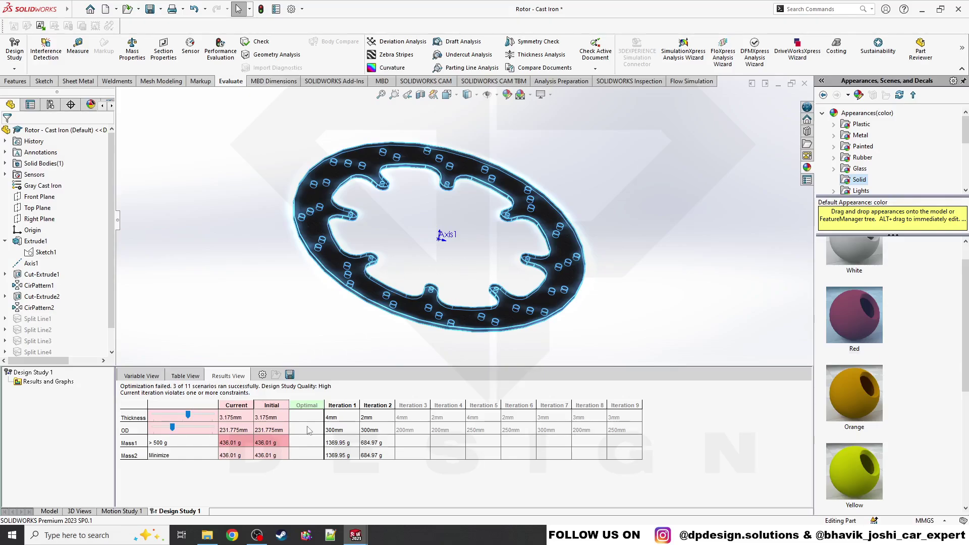
pyautogui.moveTo(392, 261); pyautogui.dragTo(379, 298, button='middle')
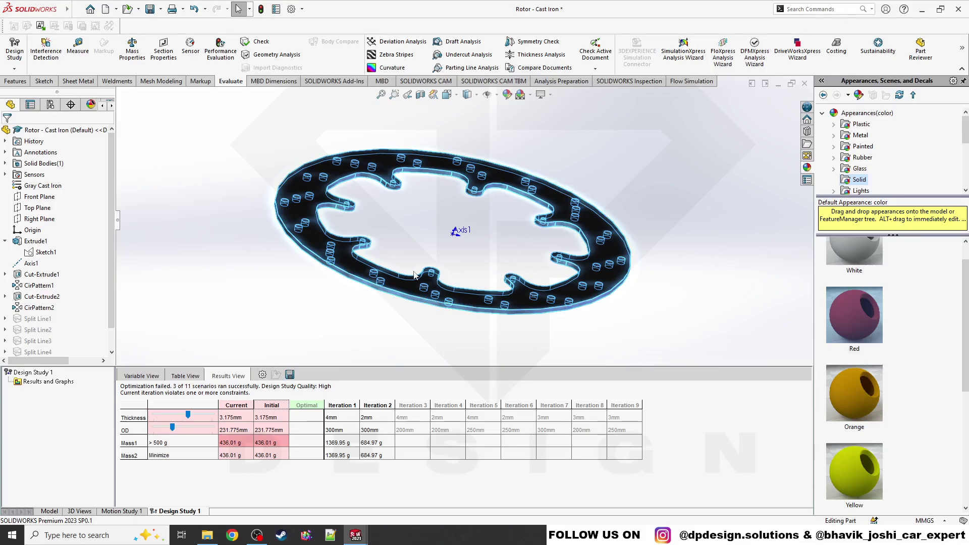
pyautogui.moveTo(414, 275); pyautogui.dragTo(385, 296, button='middle')
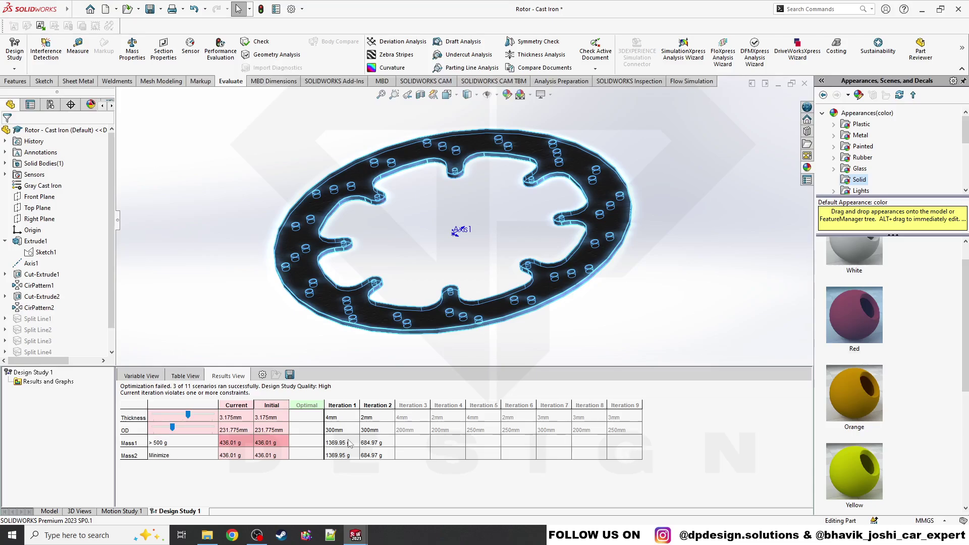
# Step: Set the Thickness slider in the study results to 3 mm and look at the CSV export without saving
pyautogui.moveTo(188, 415)
pyautogui.mouseDown()
pyautogui.moveTo(158, 421)
pyautogui.moveTo(180, 419)
pyautogui.mouseUp()
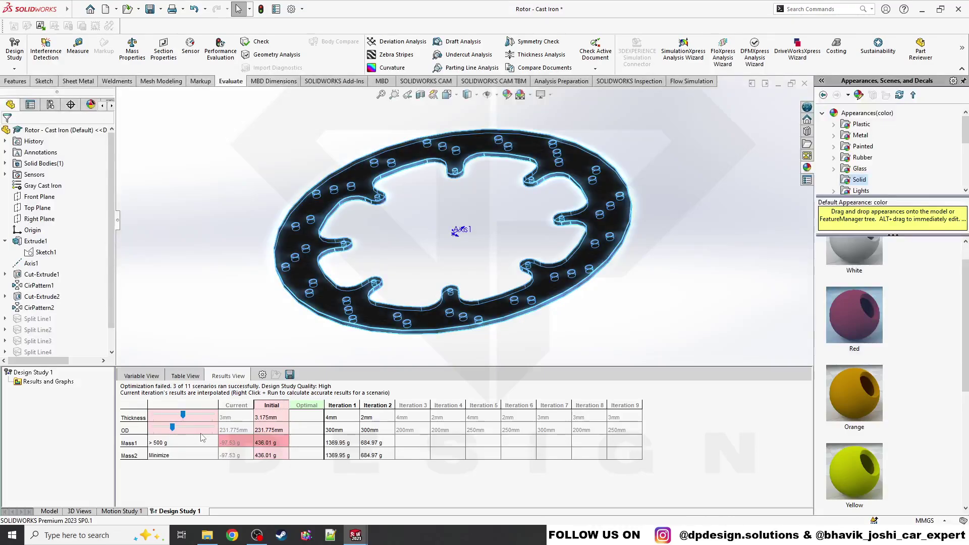
pyautogui.click(290, 374)
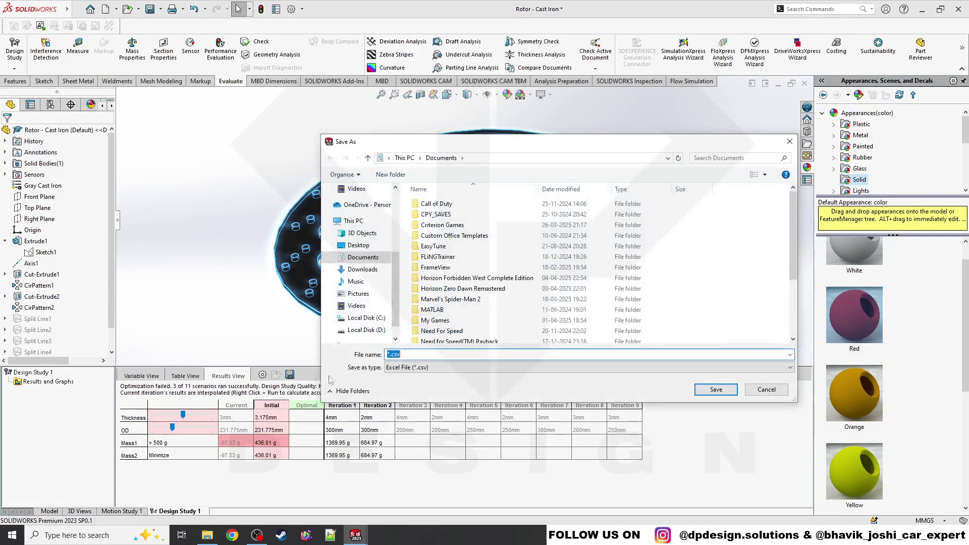
pyautogui.click(767, 389)
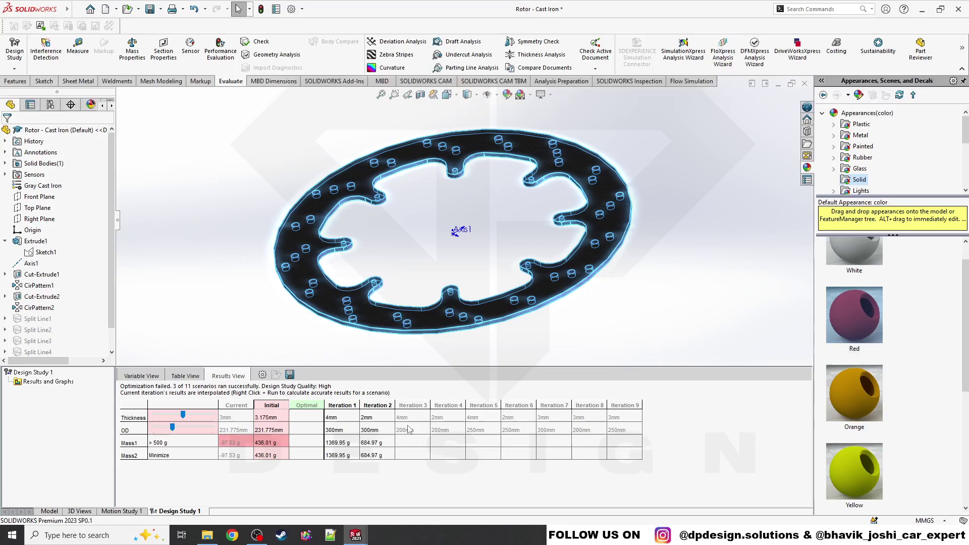
pyautogui.moveTo(394, 285); pyautogui.dragTo(414, 289, button='middle')
pyautogui.scroll(-3, 366, 286)
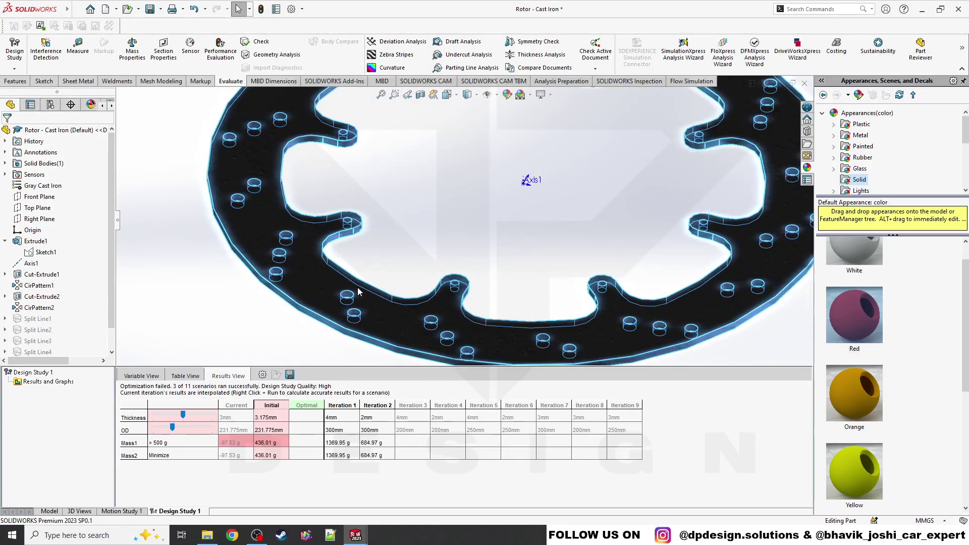
pyautogui.scroll(2, 285, 311)
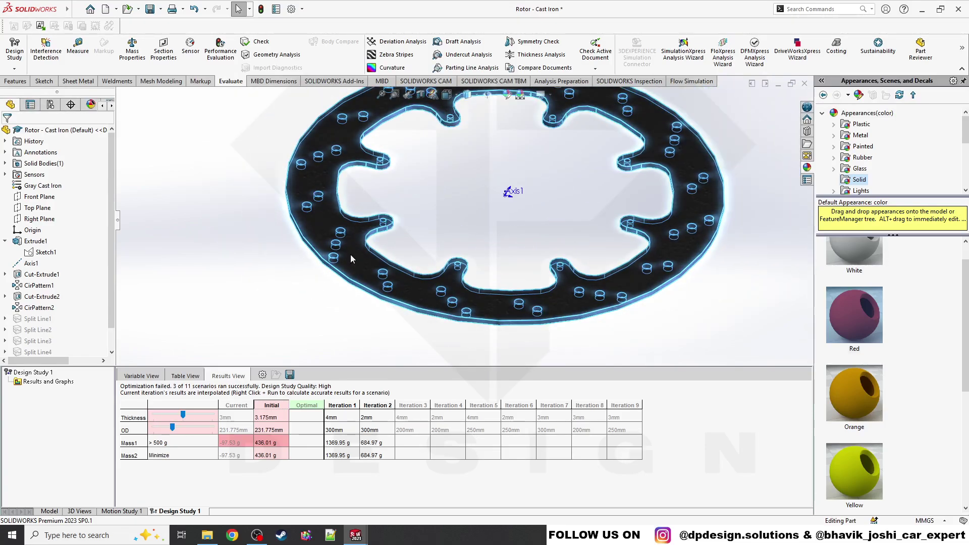
pyautogui.moveTo(350, 254); pyautogui.dragTo(352, 267, button='middle')
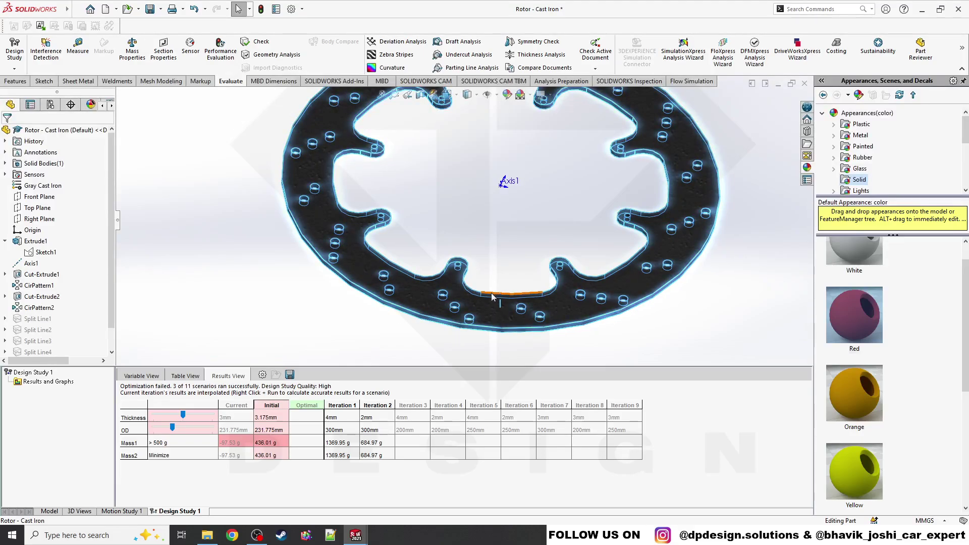